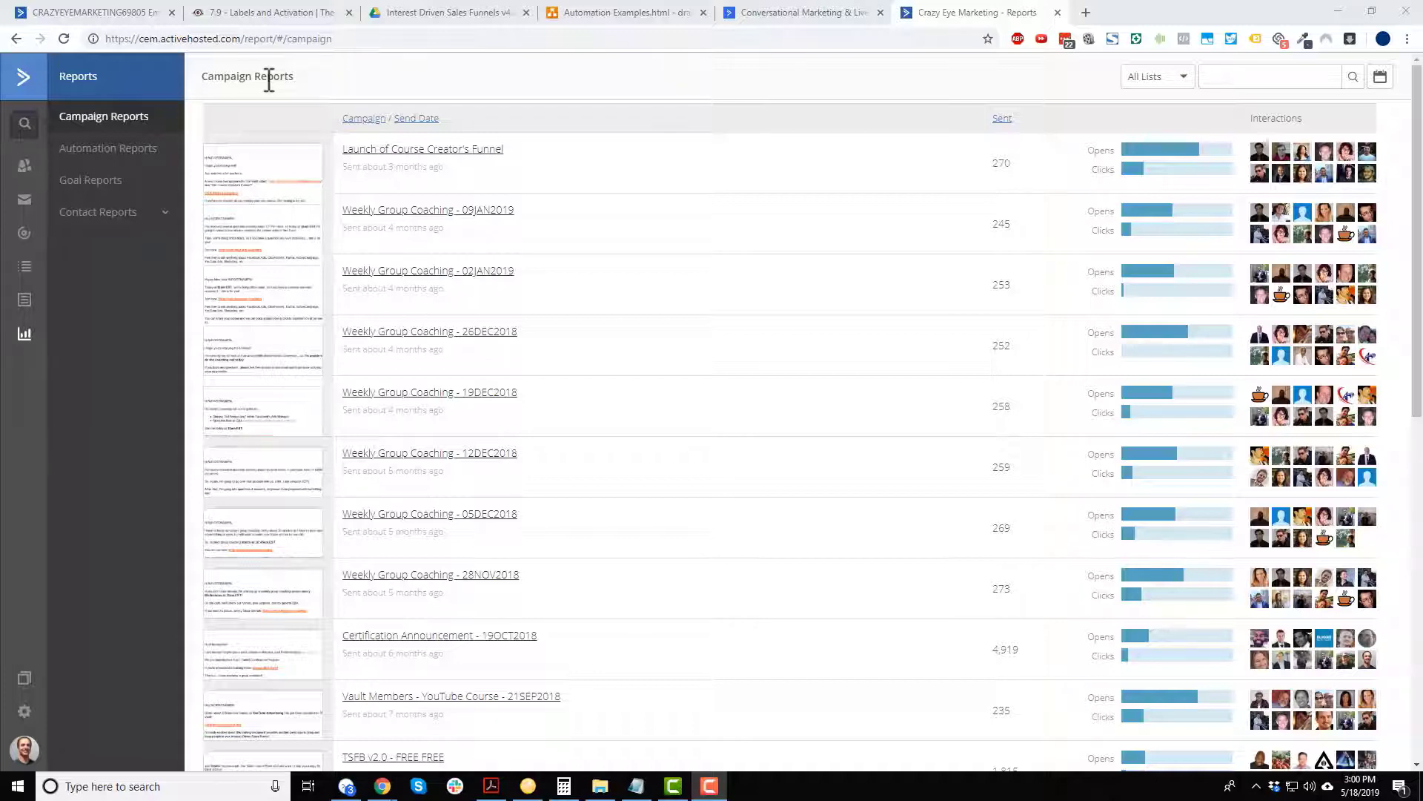
Switch to the contacts list and come back to the campaign reports list.
{"action": "left_click", "coordinate": [69, 13]}
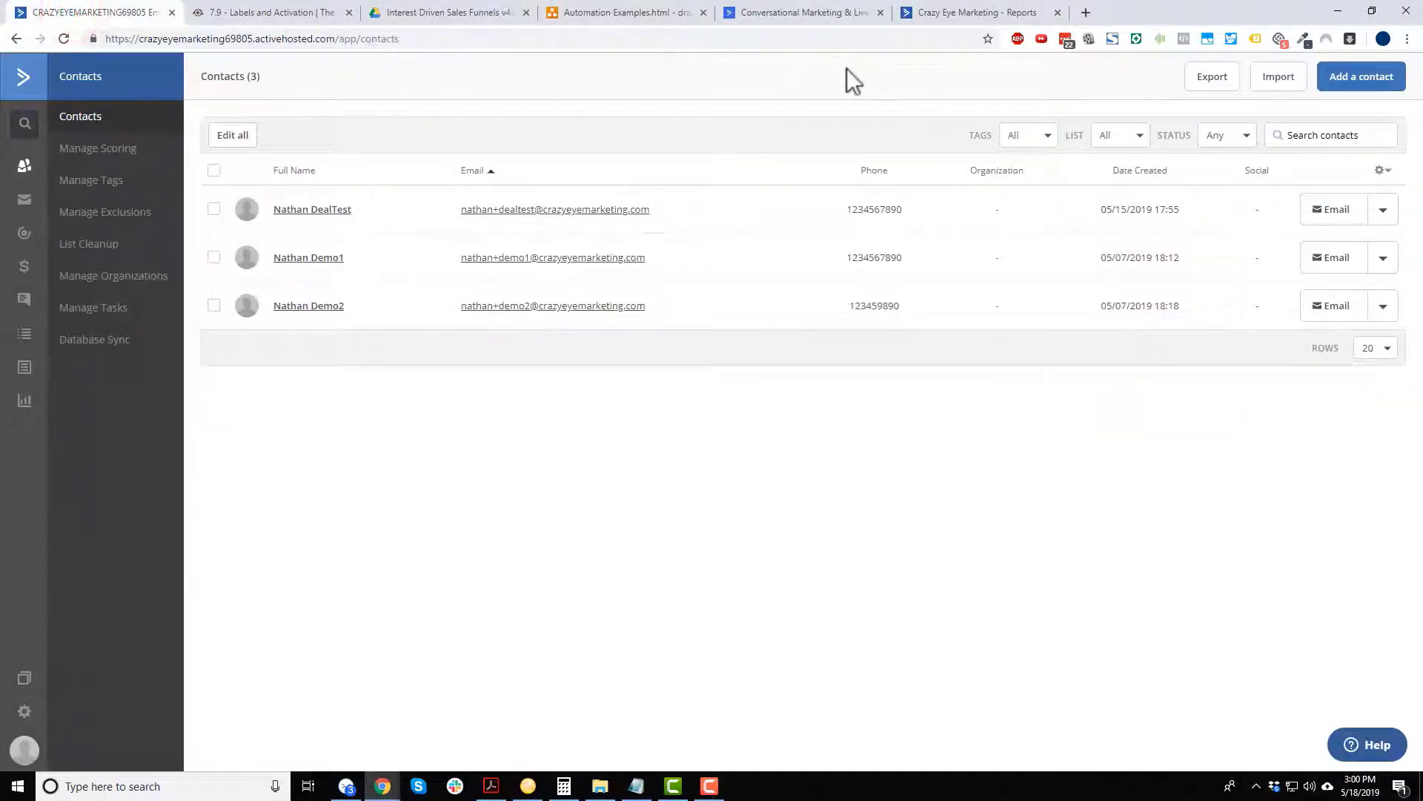
{"action": "left_click", "coordinate": [959, 12]}
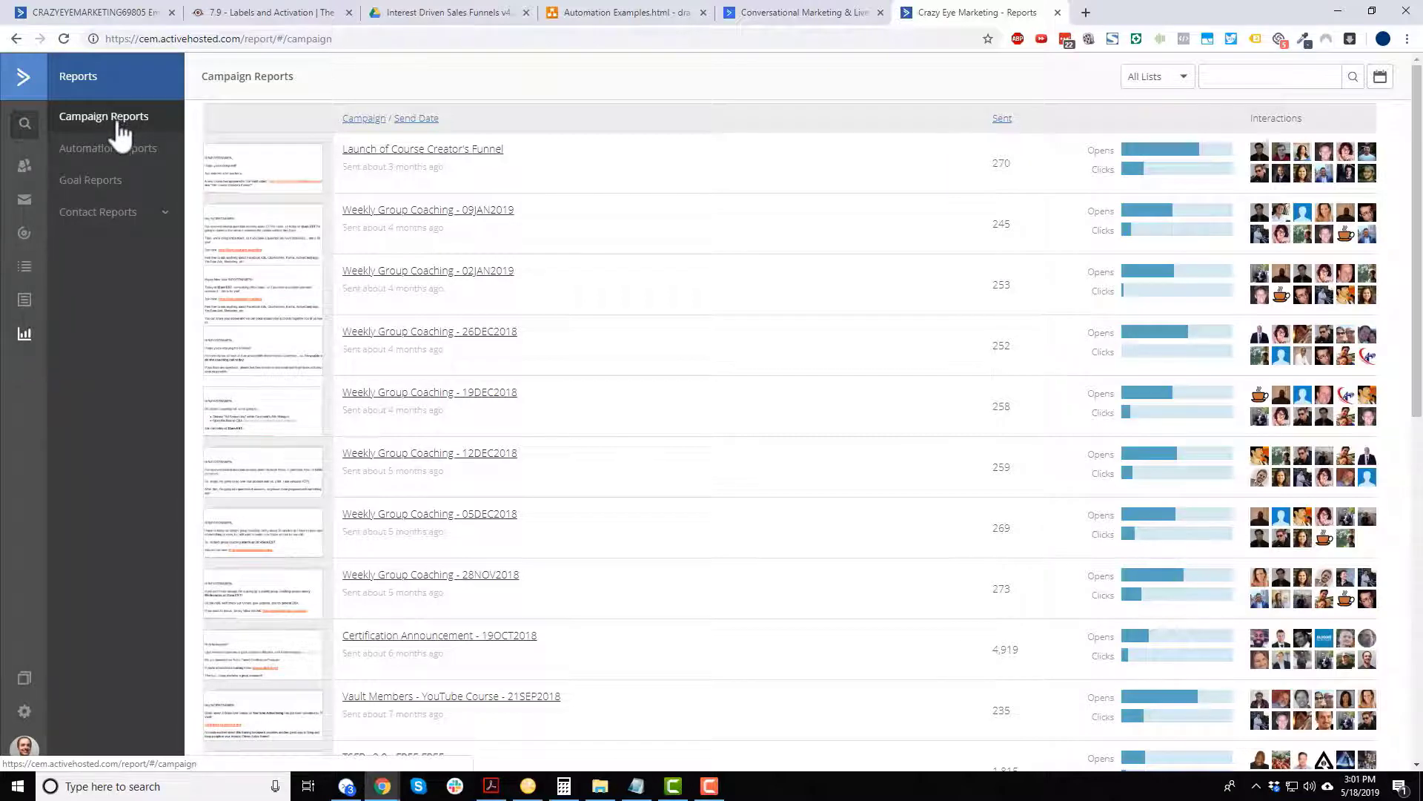
{"action": "scroll", "coordinate": [665, 216], "scroll_direction": "down", "scroll_amount": 4}
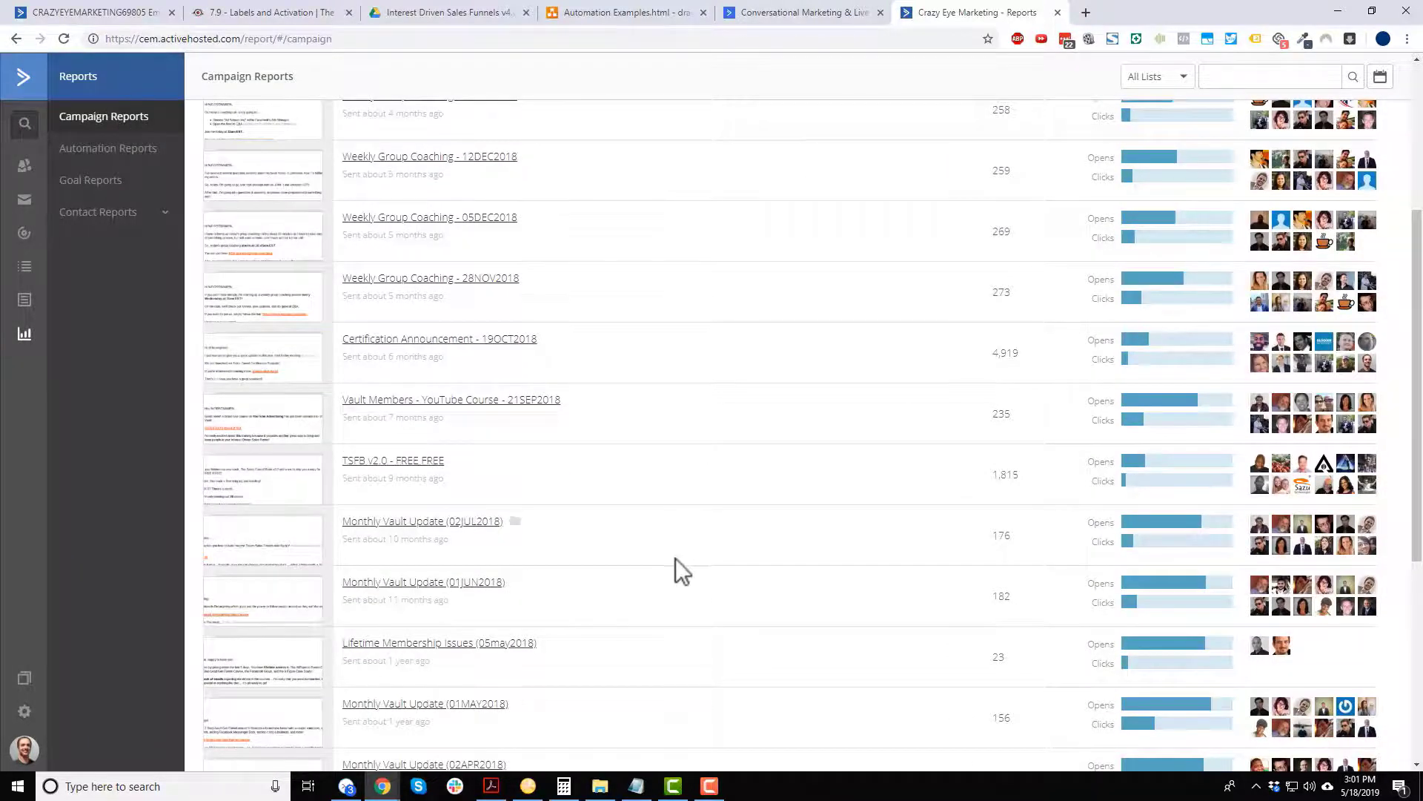
{"action": "scroll", "coordinate": [675, 558], "scroll_direction": "up", "scroll_amount": 4}
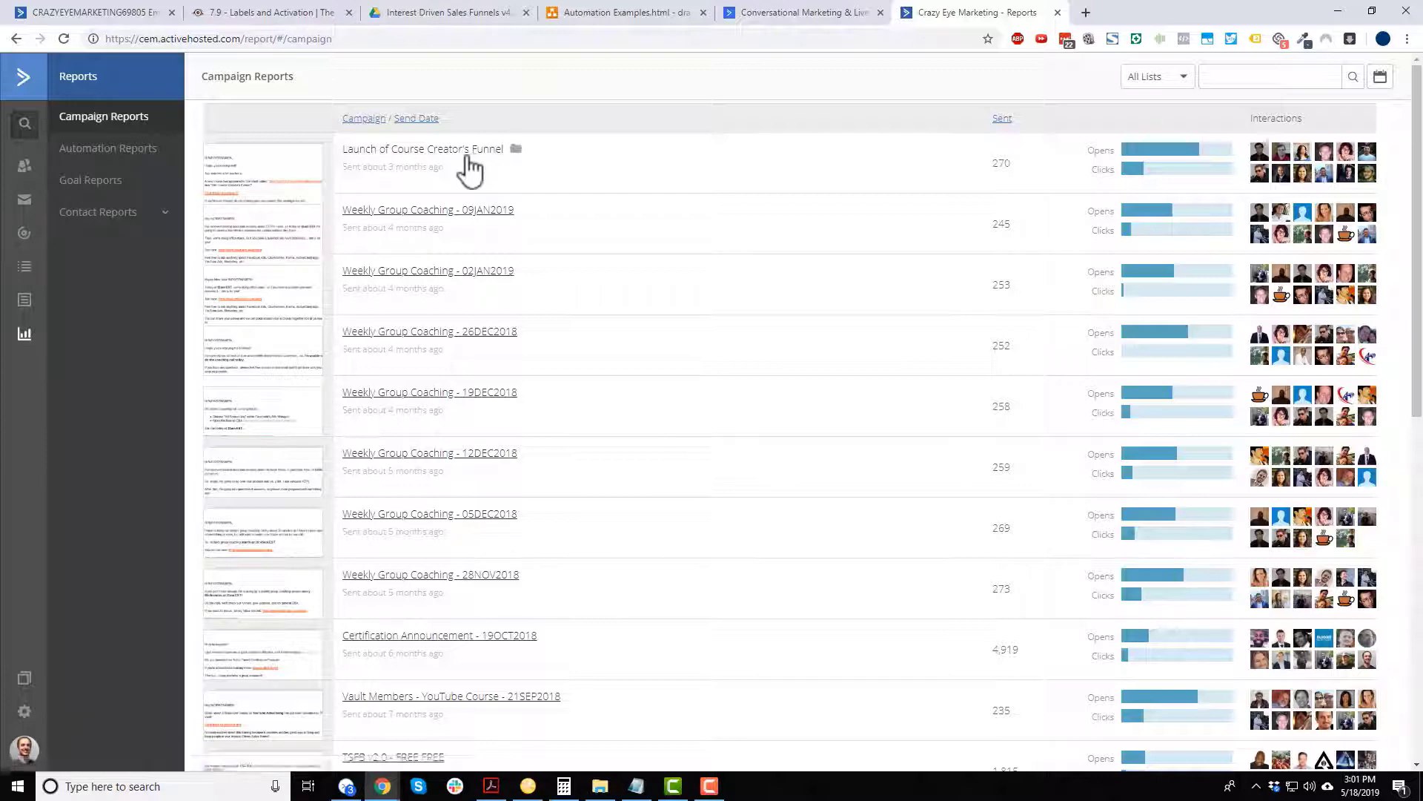
Open the Launch of Course Creator's Funnel campaign report.
{"action": "mouse_move", "coordinate": [1173, 145]}
{"action": "mouse_move", "coordinate": [1132, 167]}
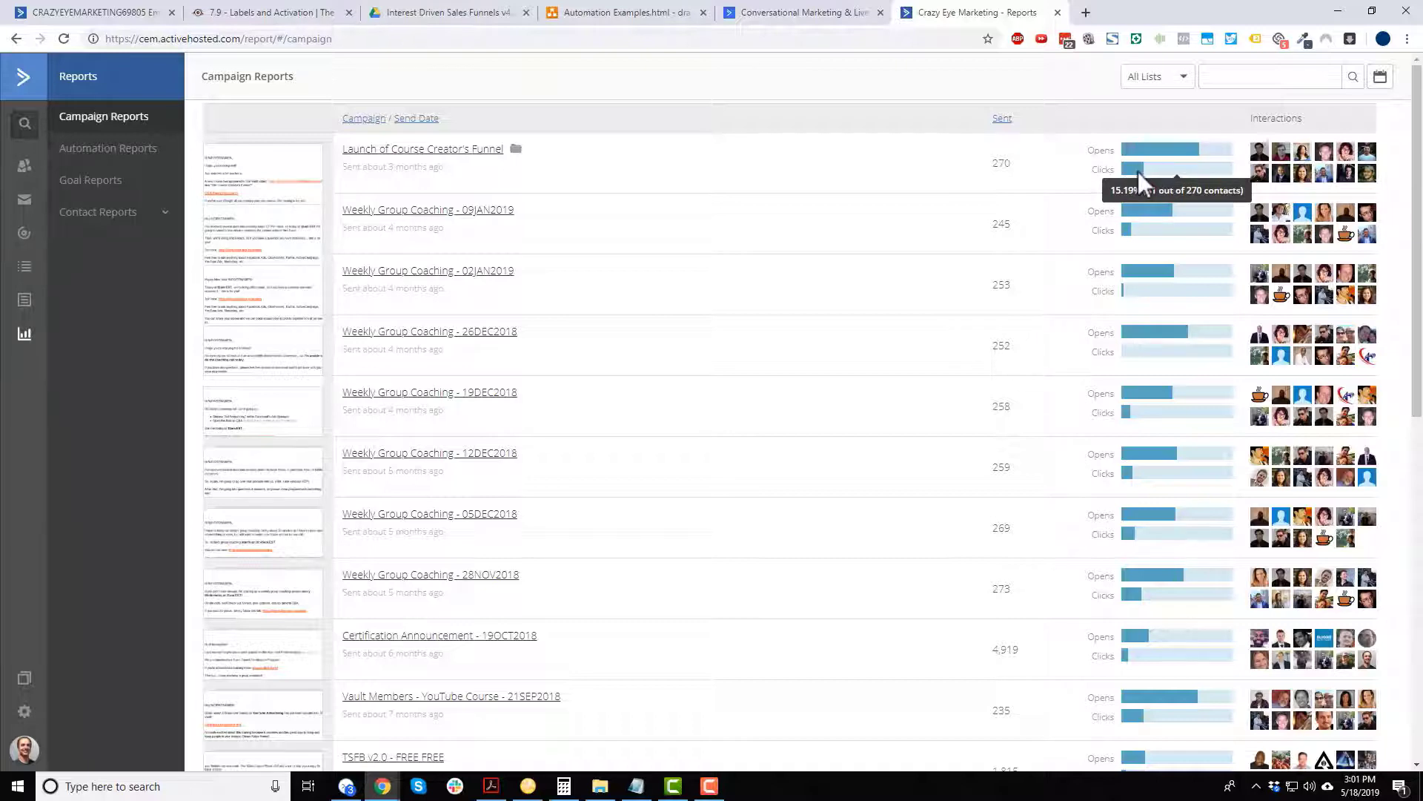
{"action": "mouse_move", "coordinate": [1348, 169]}
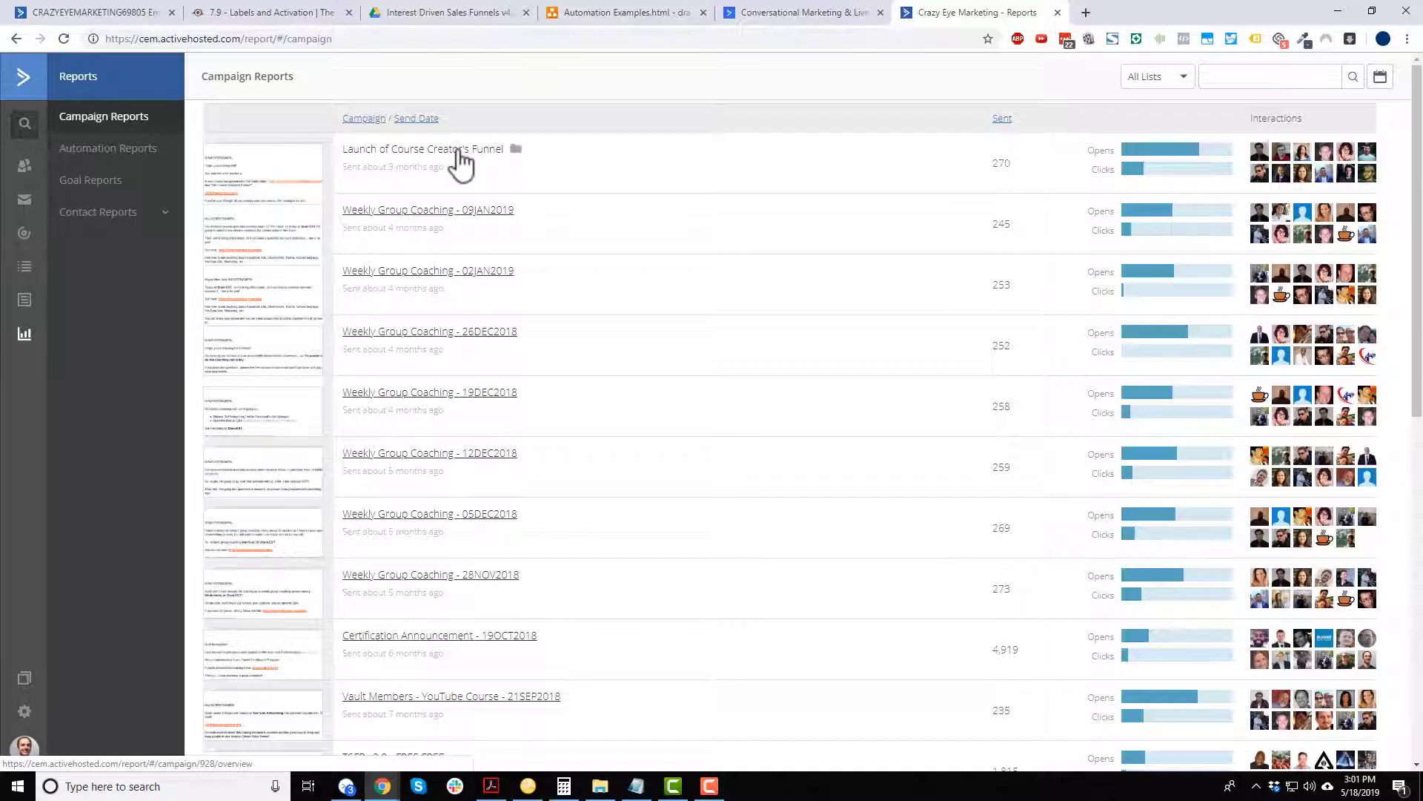
{"action": "left_click", "coordinate": [461, 155]}
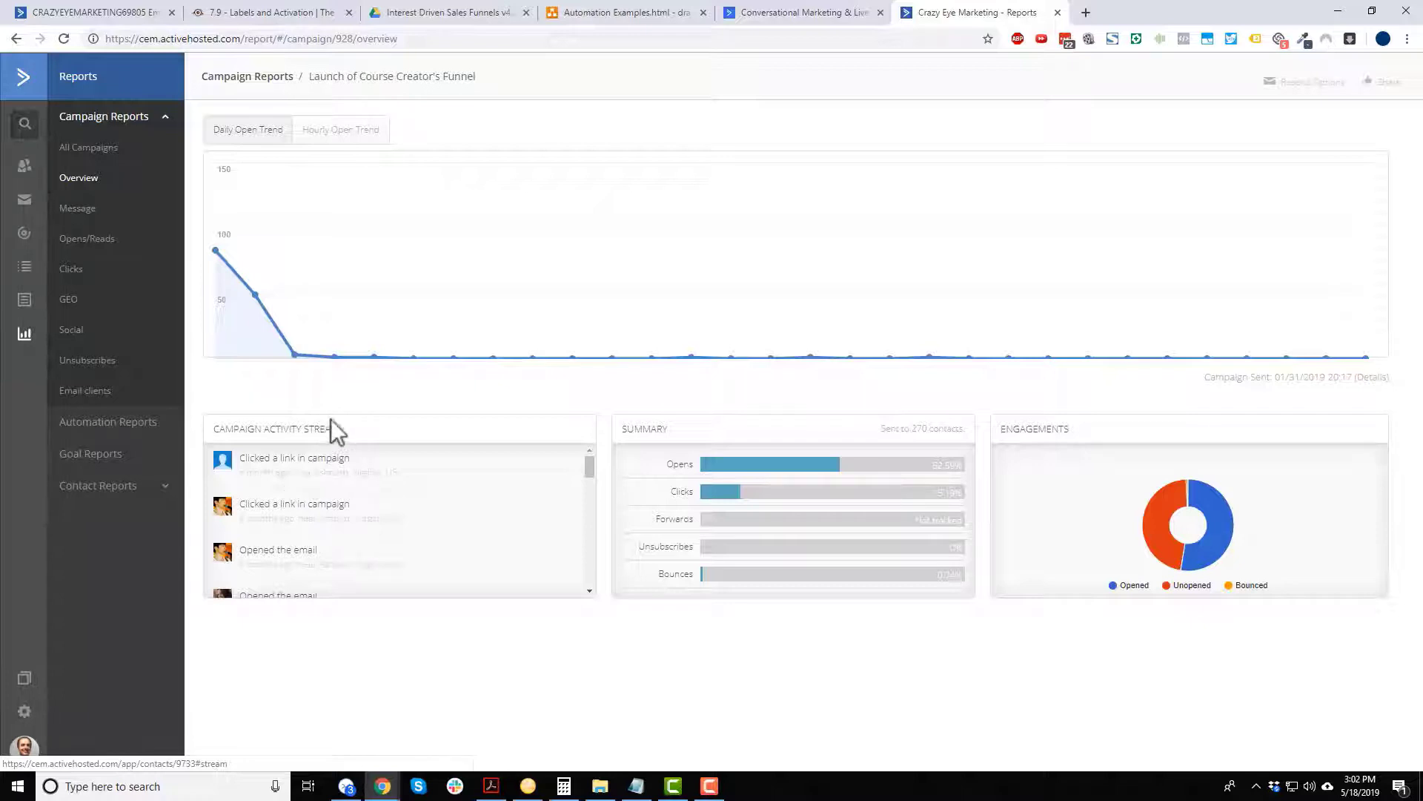
View the hourly open trend, then return to the daily open trend.
{"action": "left_click", "coordinate": [335, 135]}
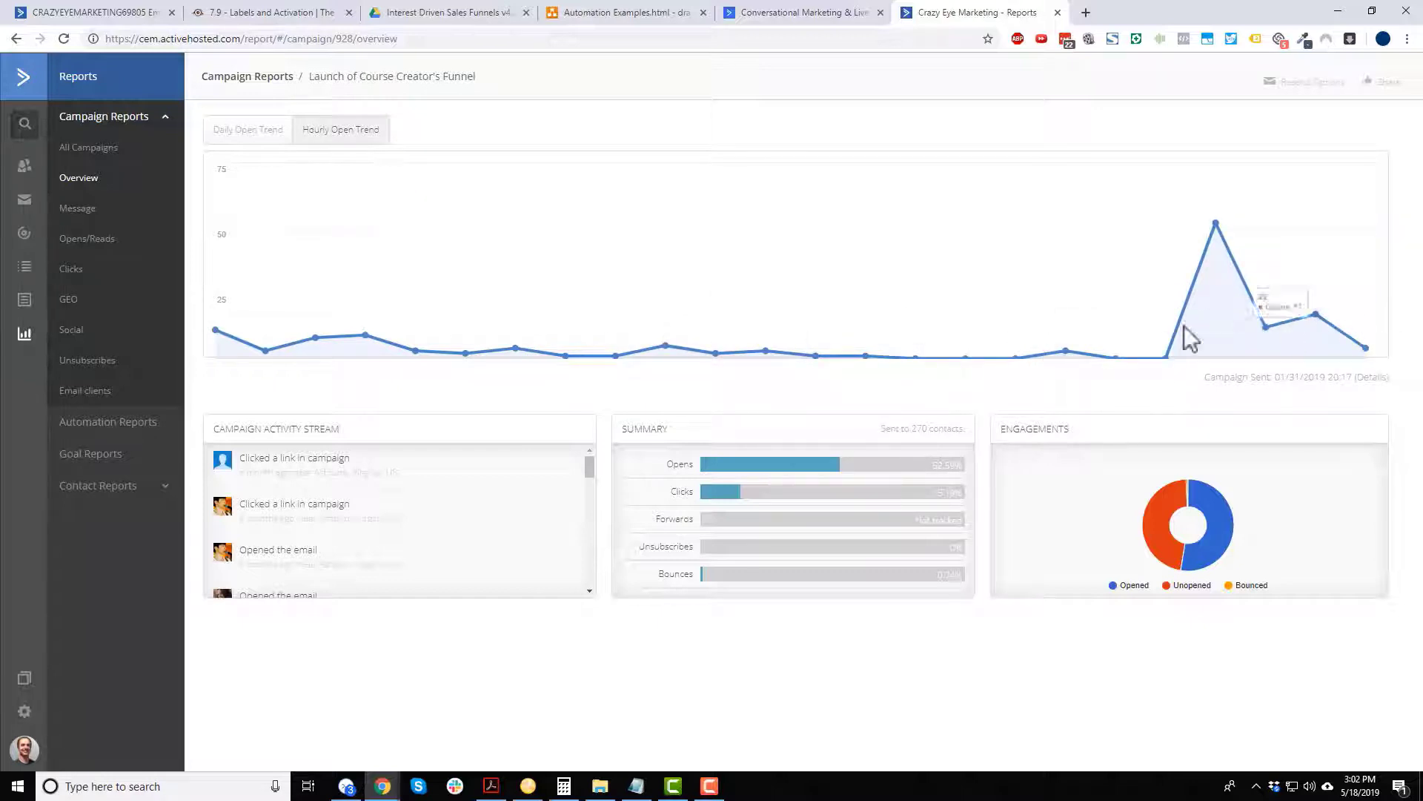
{"action": "left_click", "coordinate": [248, 127]}
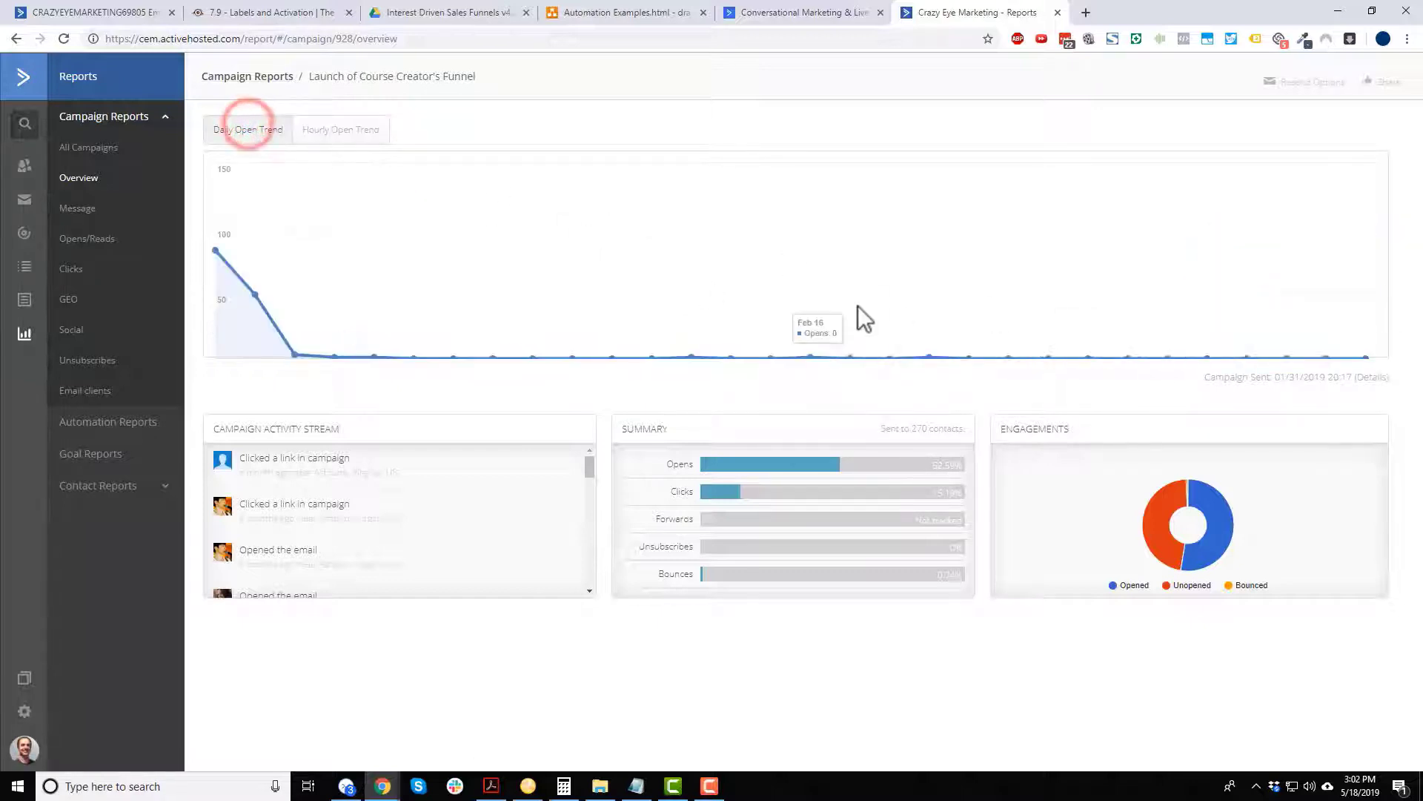
{"action": "mouse_move", "coordinate": [757, 478]}
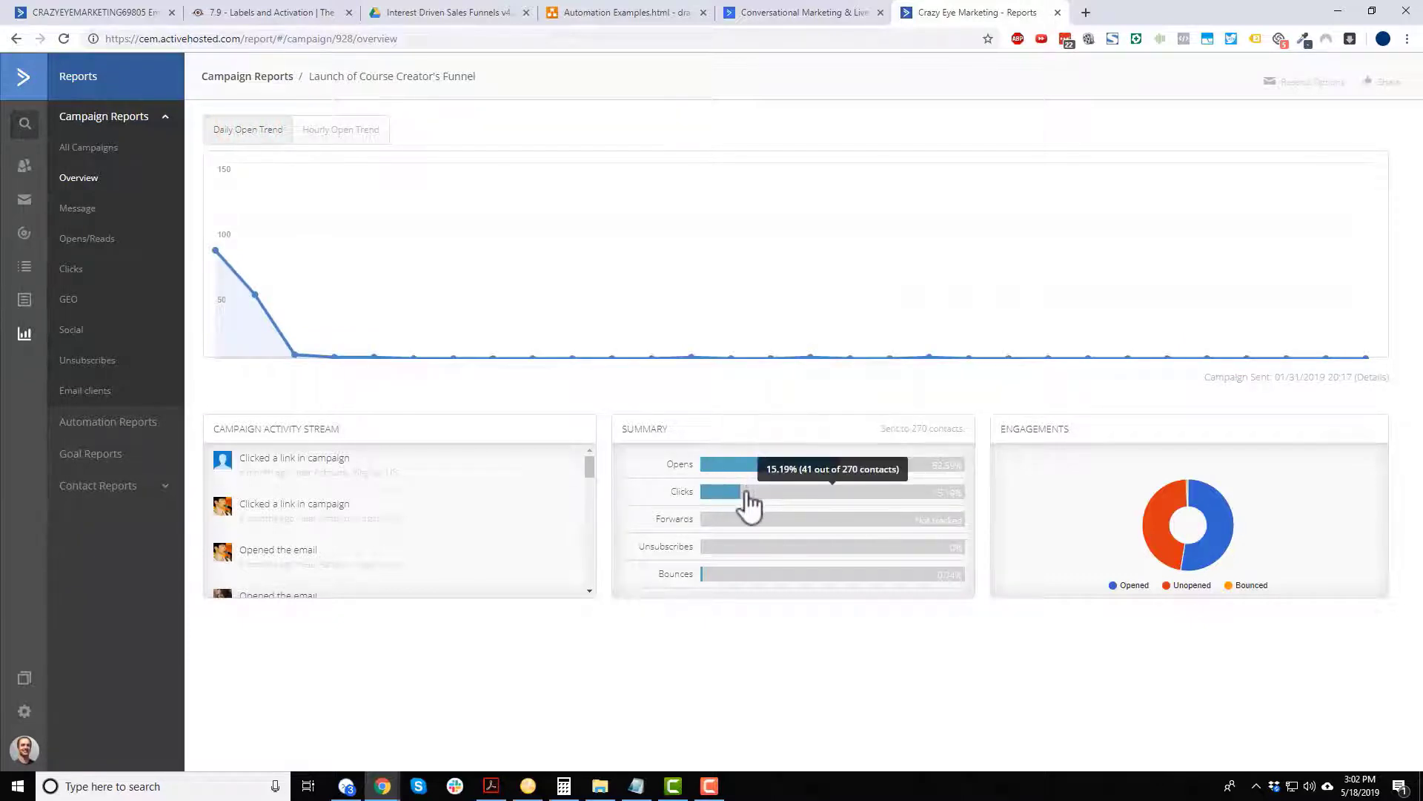
{"action": "mouse_move", "coordinate": [737, 522]}
{"action": "mouse_move", "coordinate": [731, 547]}
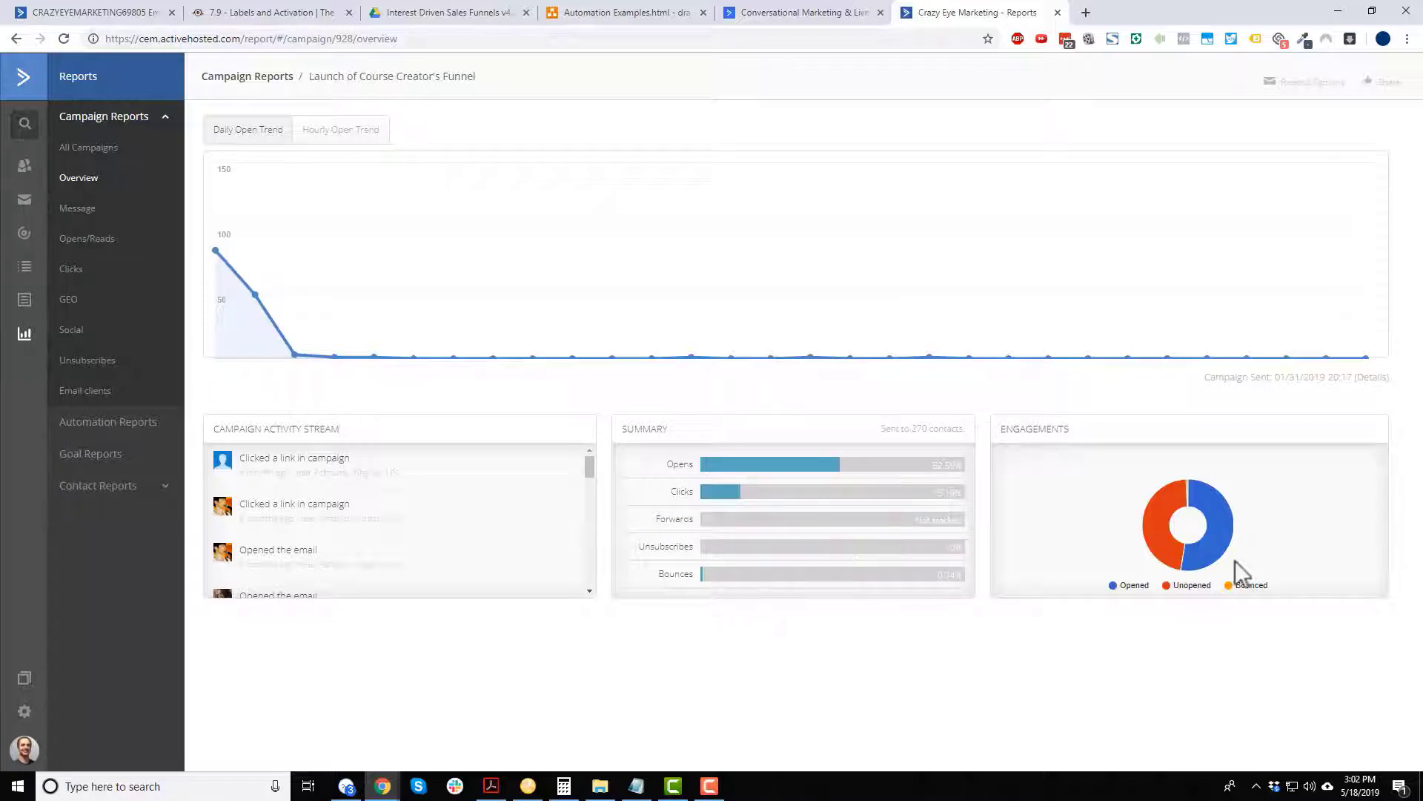
{"action": "mouse_move", "coordinate": [1165, 568]}
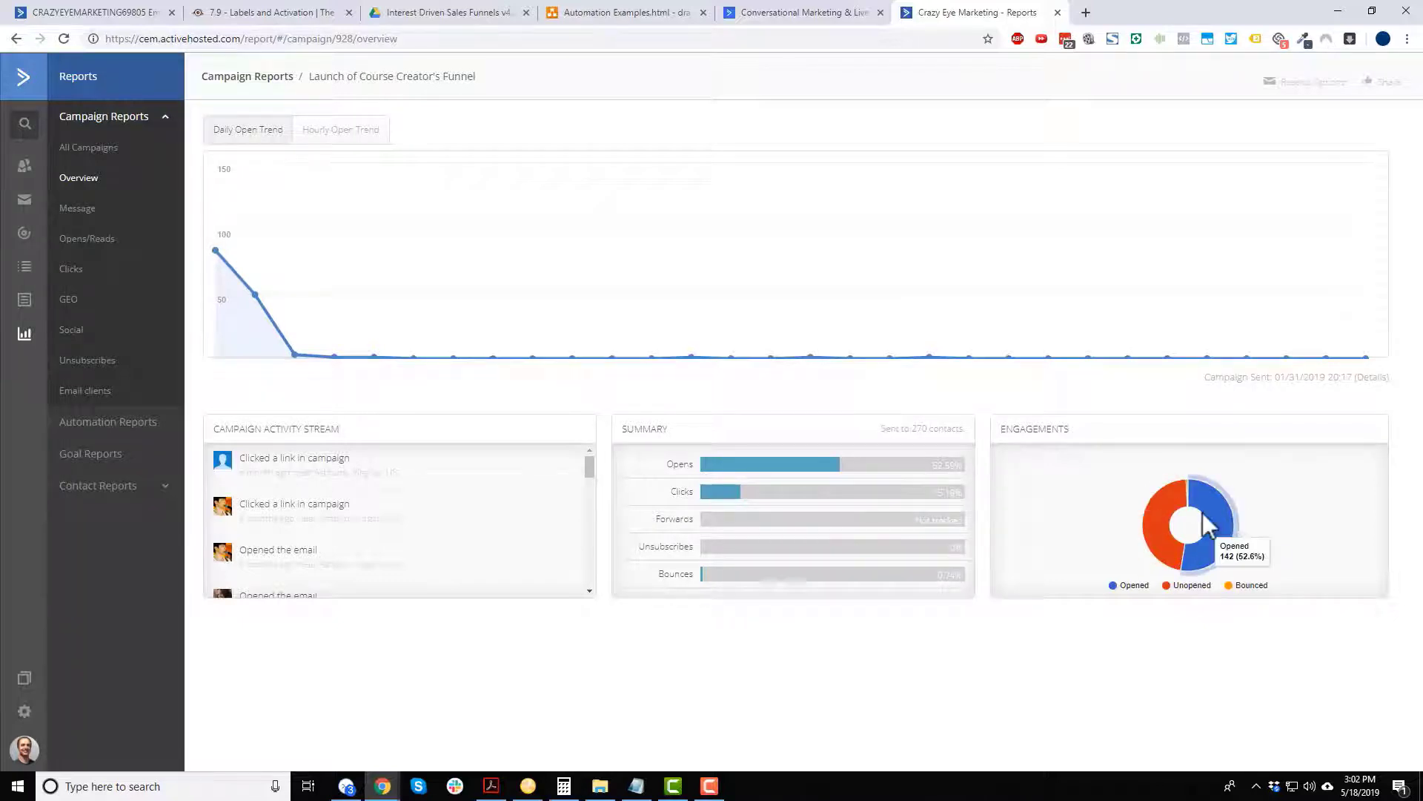
View the campaign's email message, then open Opens/Reads showing 349 total opens.
{"action": "left_click", "coordinate": [115, 208]}
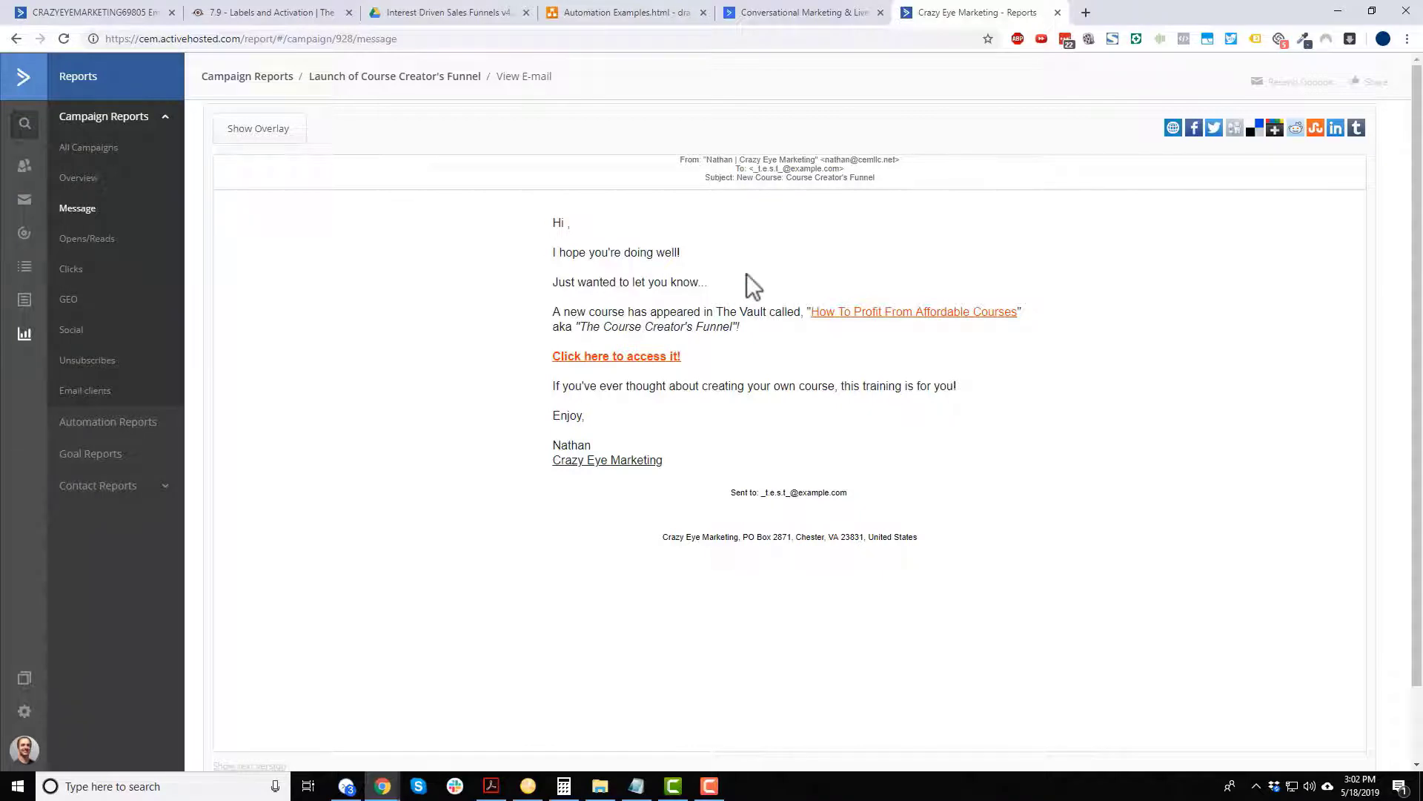
{"action": "left_click", "coordinate": [91, 238]}
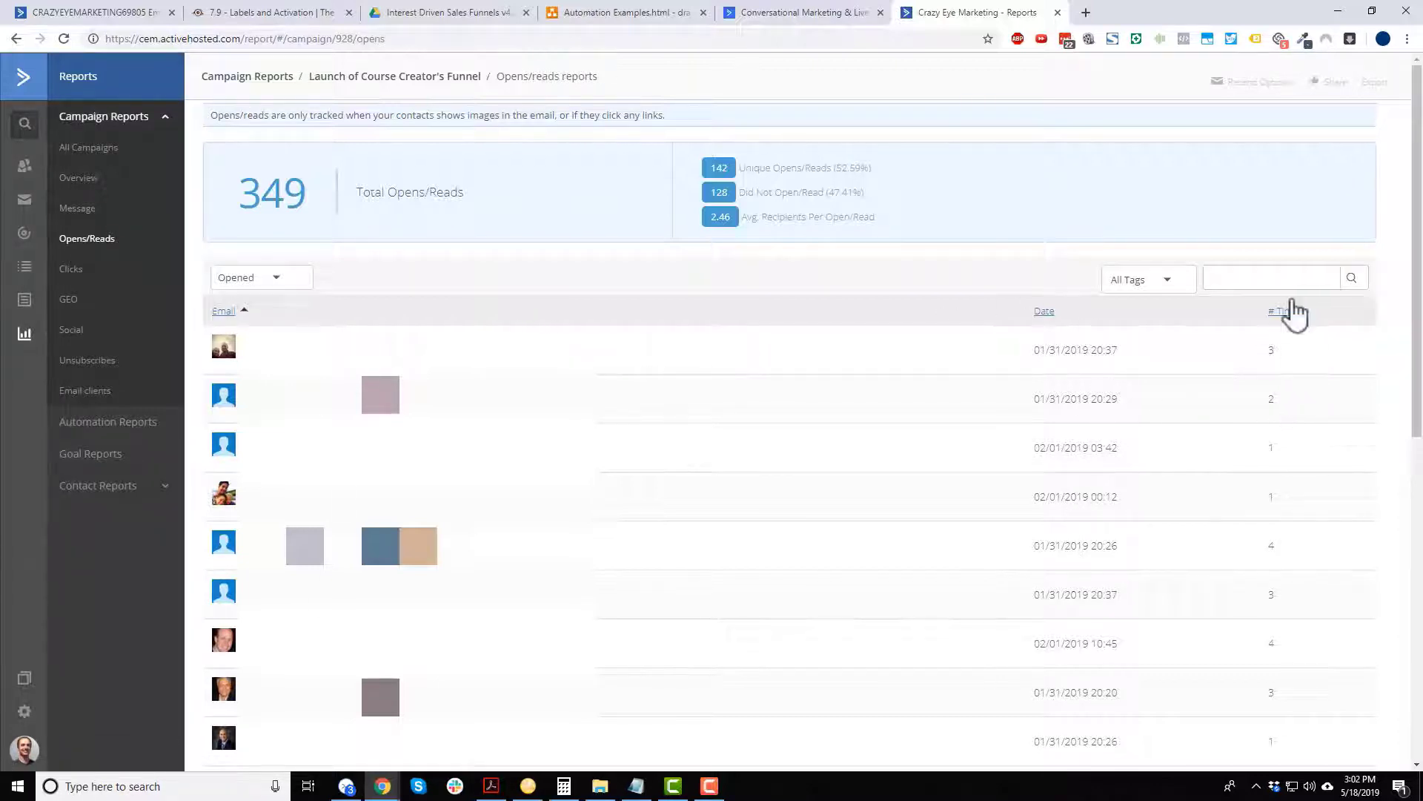
Open and dismiss the Opened filter, then open the link click report with 51 clicks.
{"action": "left_click", "coordinate": [298, 276]}
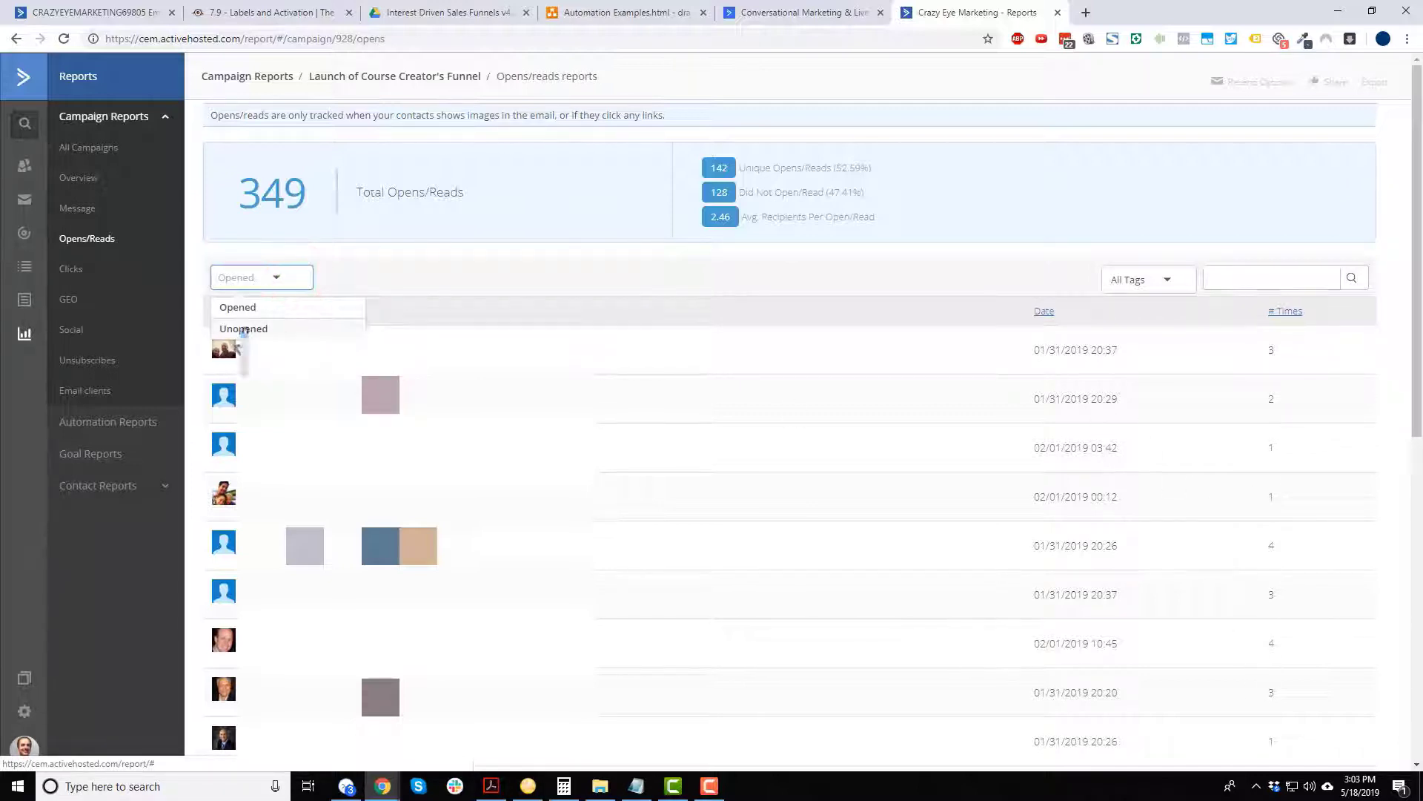
{"action": "left_click", "coordinate": [616, 247]}
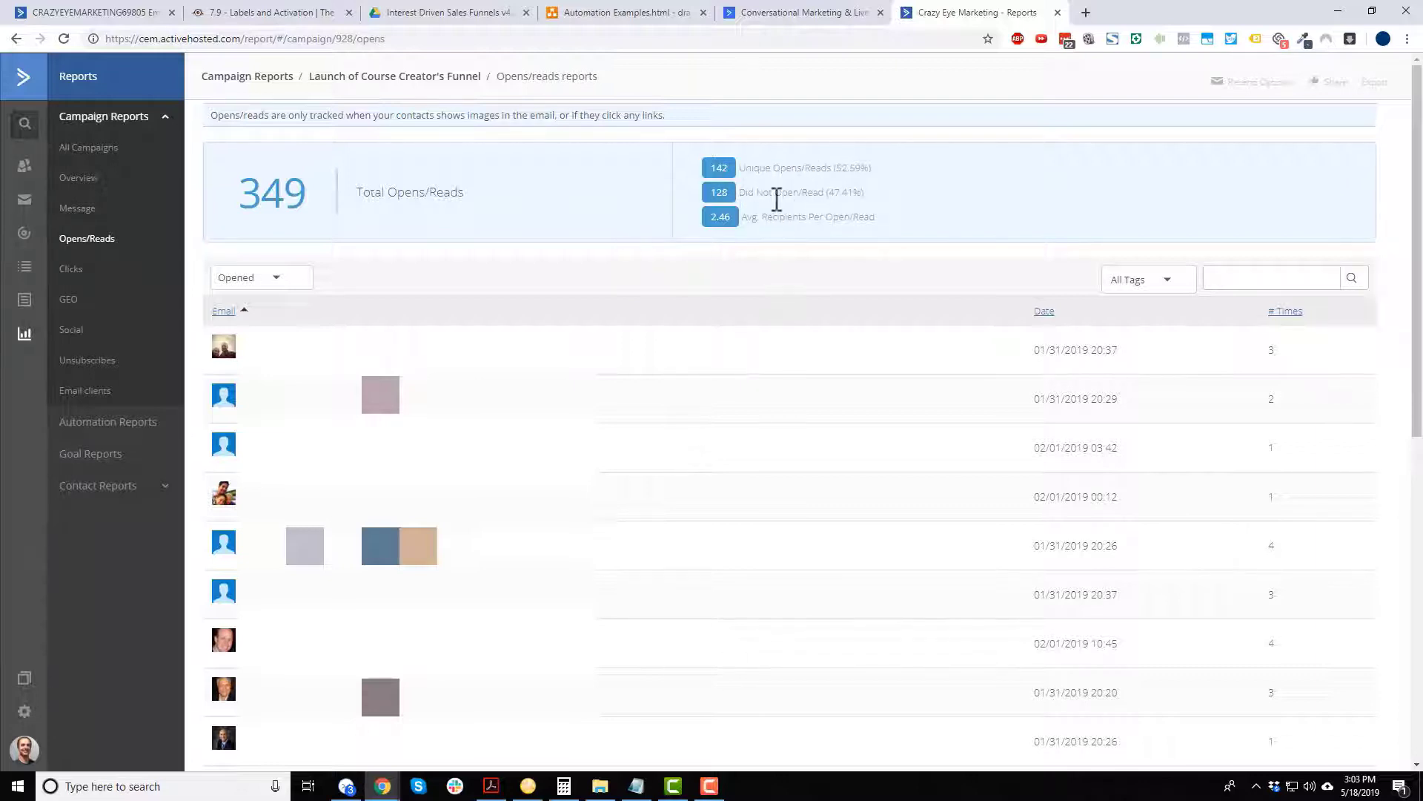
{"action": "left_click", "coordinate": [91, 276]}
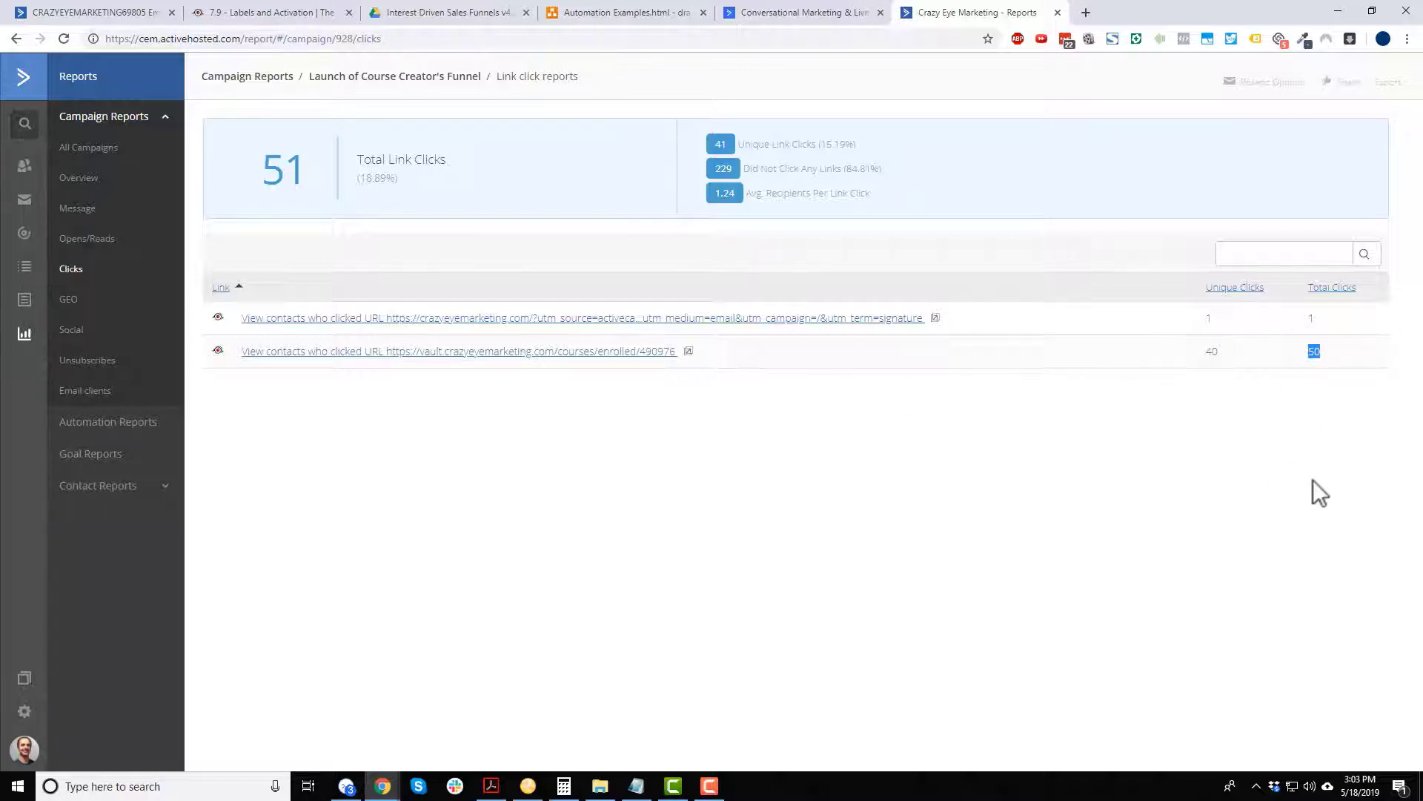
Check contacts who clicked the course enrollment link, then open the GEO report.
{"action": "left_click", "coordinate": [1109, 354]}
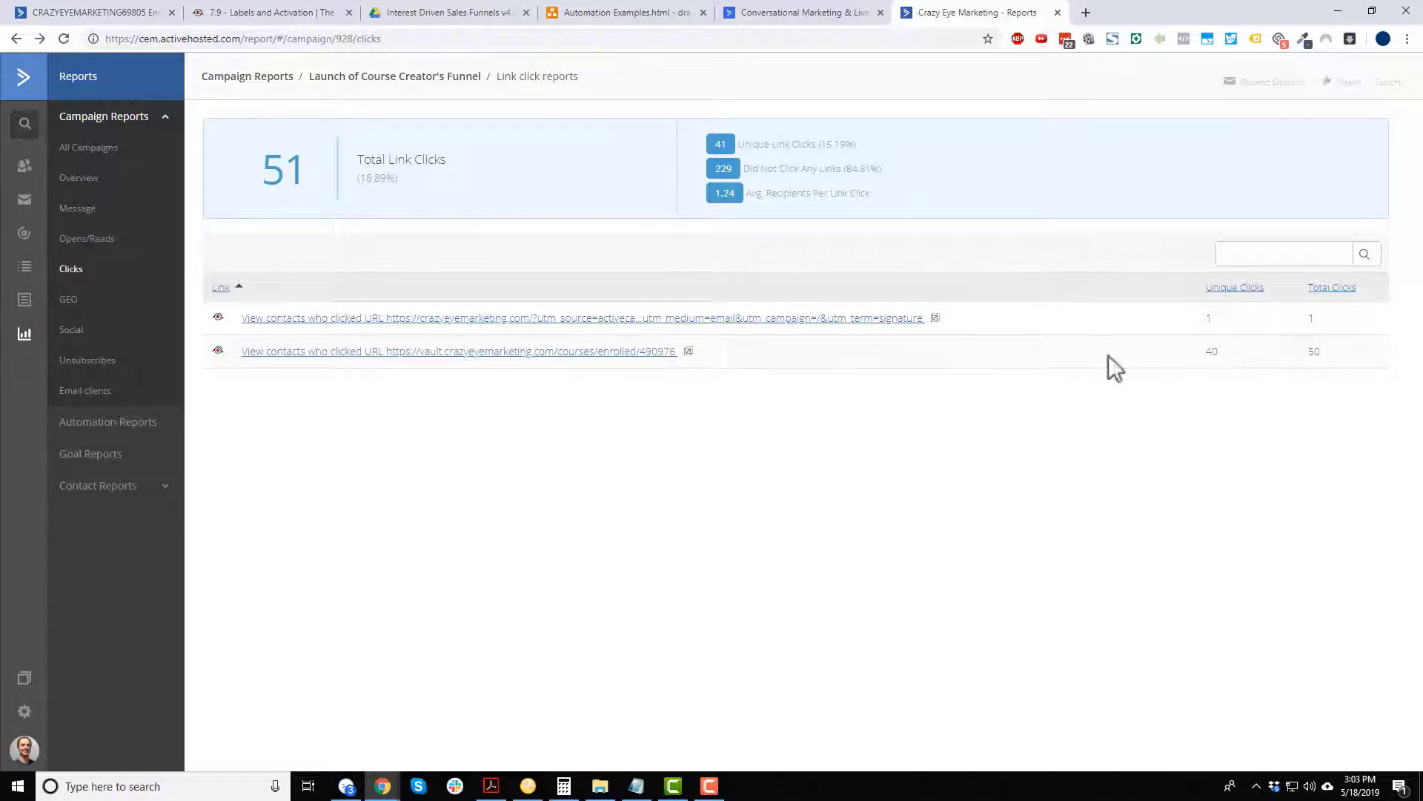
{"action": "left_click", "coordinate": [620, 353]}
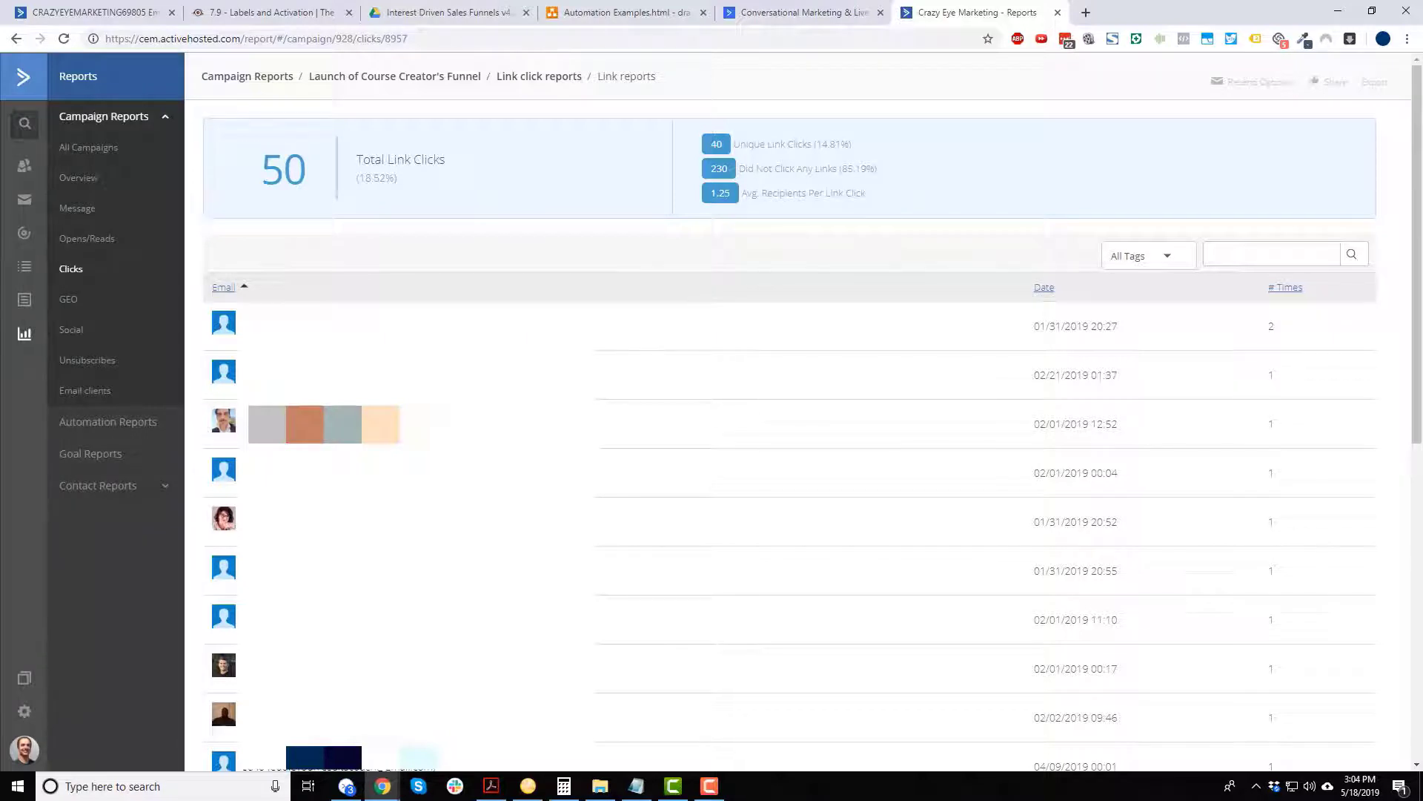
{"action": "left_click", "coordinate": [87, 296]}
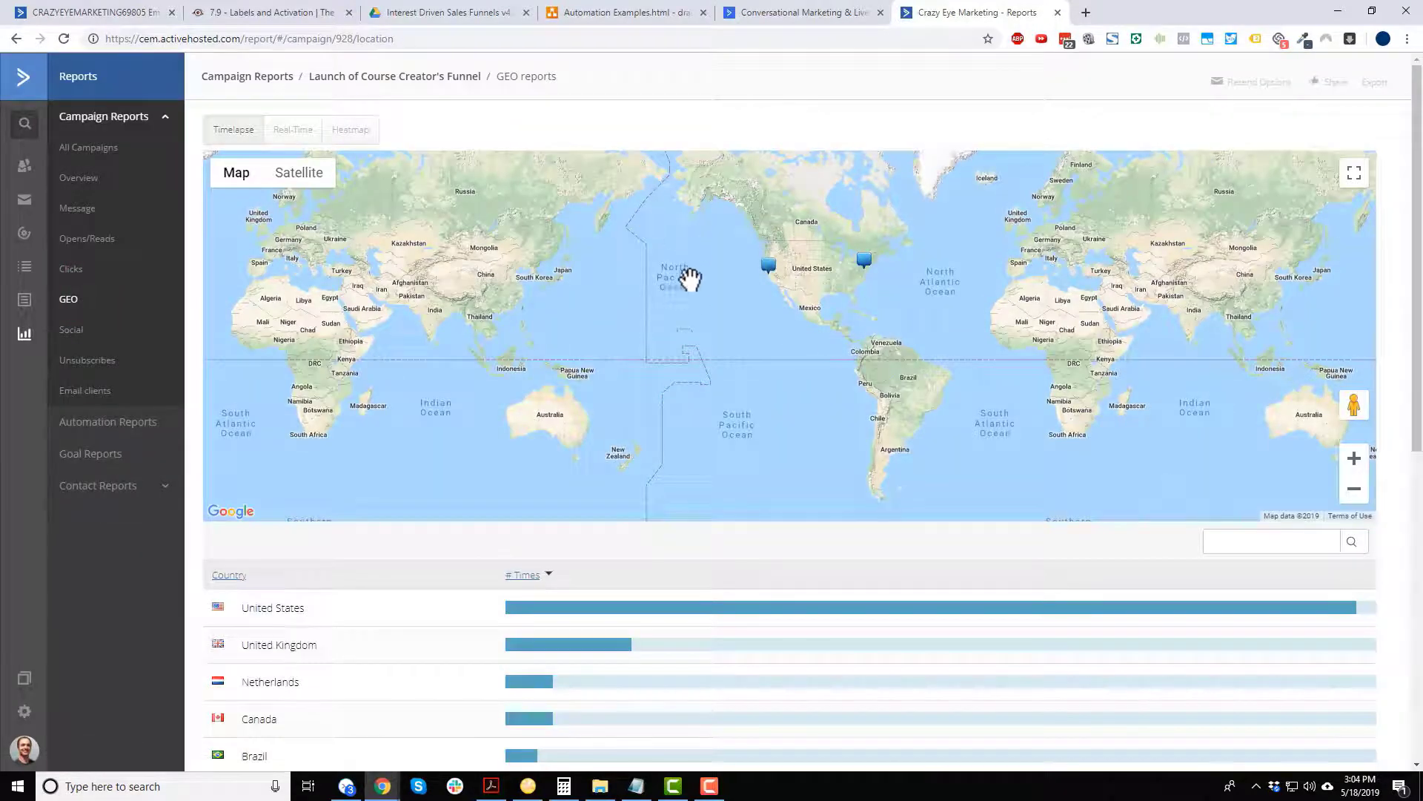
Scroll through the GEO country list and switch the map to the Real-Time view.
{"action": "scroll", "coordinate": [691, 279], "scroll_direction": "down", "scroll_amount": 1}
{"action": "scroll", "coordinate": [693, 286], "scroll_direction": "up", "scroll_amount": 1}
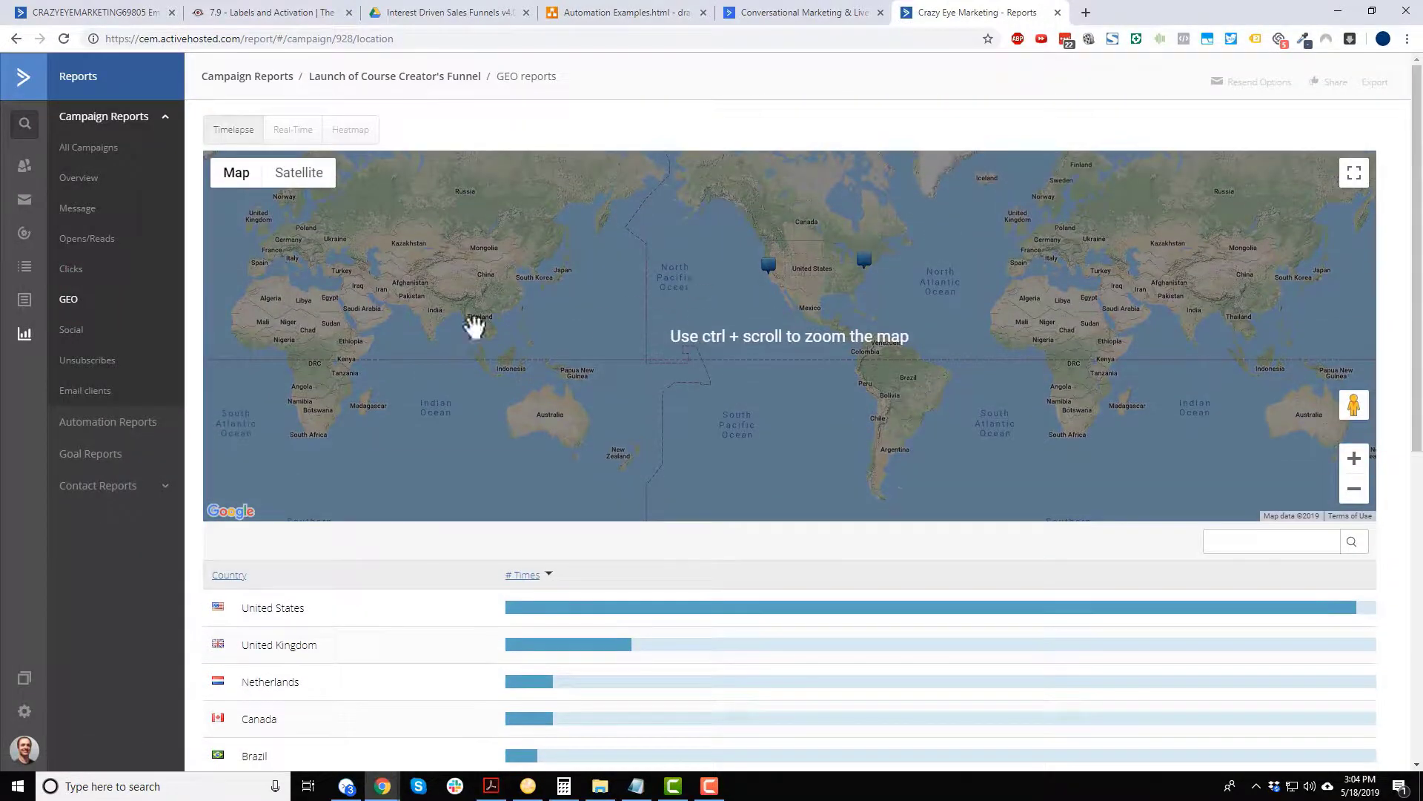
{"action": "scroll", "coordinate": [750, 391], "scroll_direction": "down", "scroll_amount": 2}
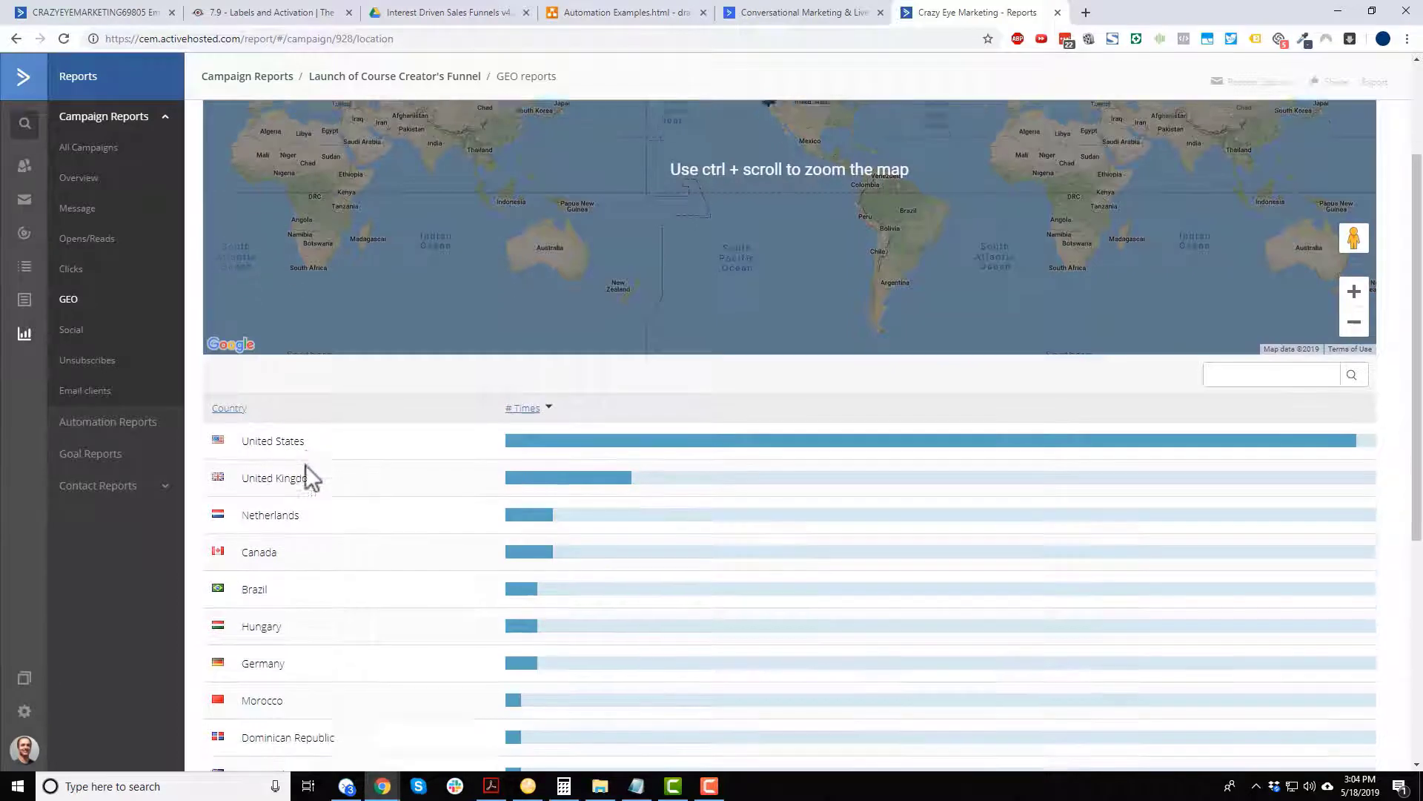
{"action": "scroll", "coordinate": [295, 404], "scroll_direction": "down", "scroll_amount": 2}
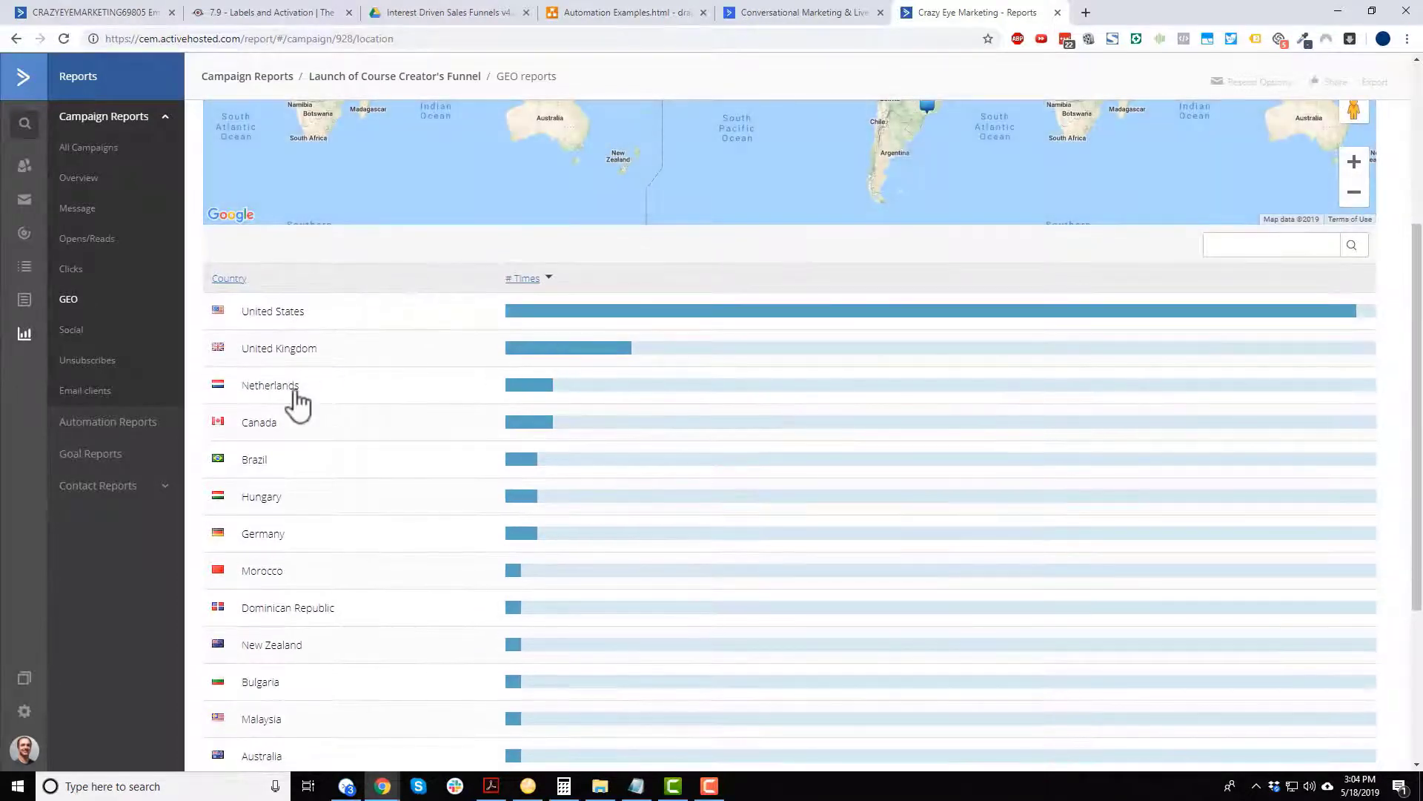
{"action": "scroll", "coordinate": [415, 490], "scroll_direction": "down", "scroll_amount": 2}
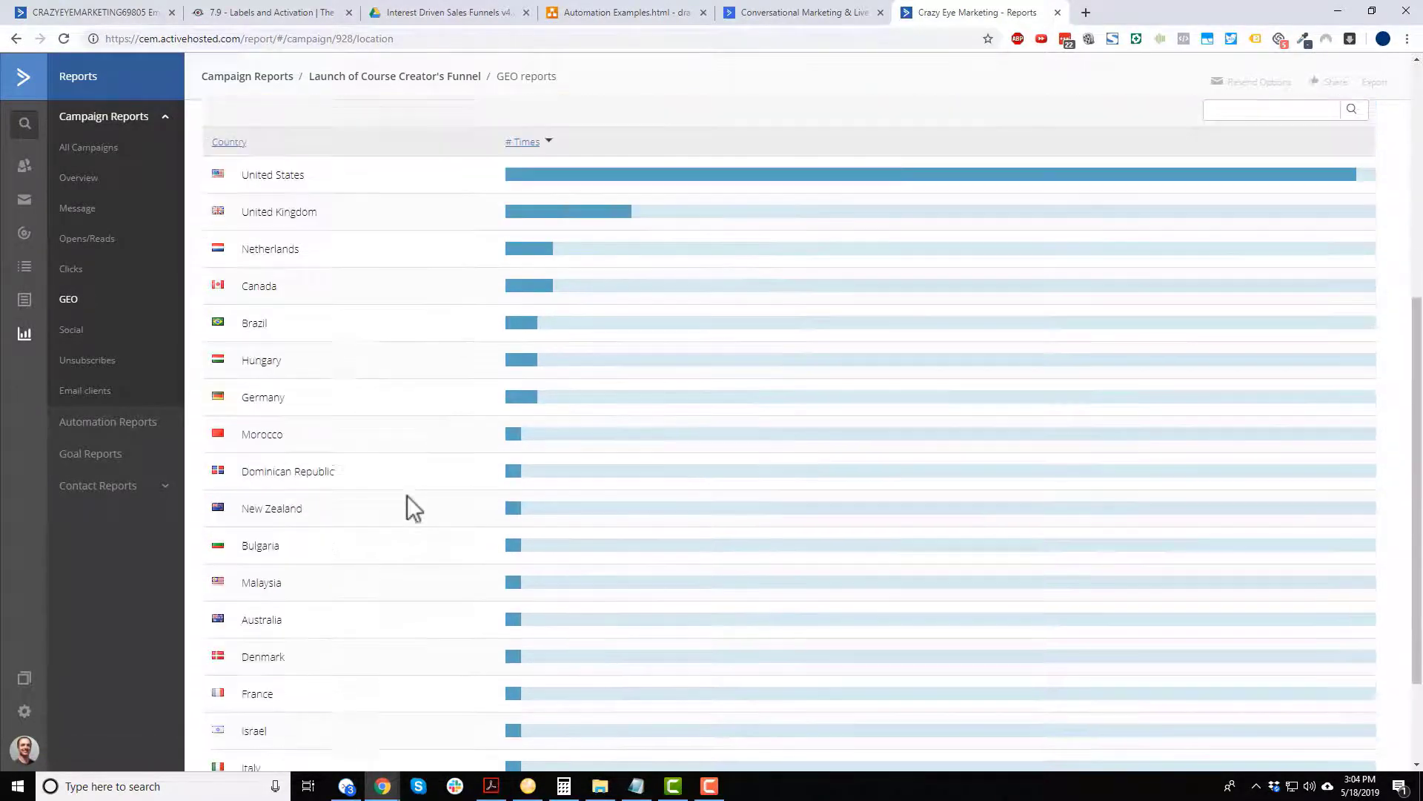
{"action": "scroll", "coordinate": [406, 495], "scroll_direction": "down", "scroll_amount": 2}
{"action": "scroll", "coordinate": [464, 637], "scroll_direction": "up", "scroll_amount": 7}
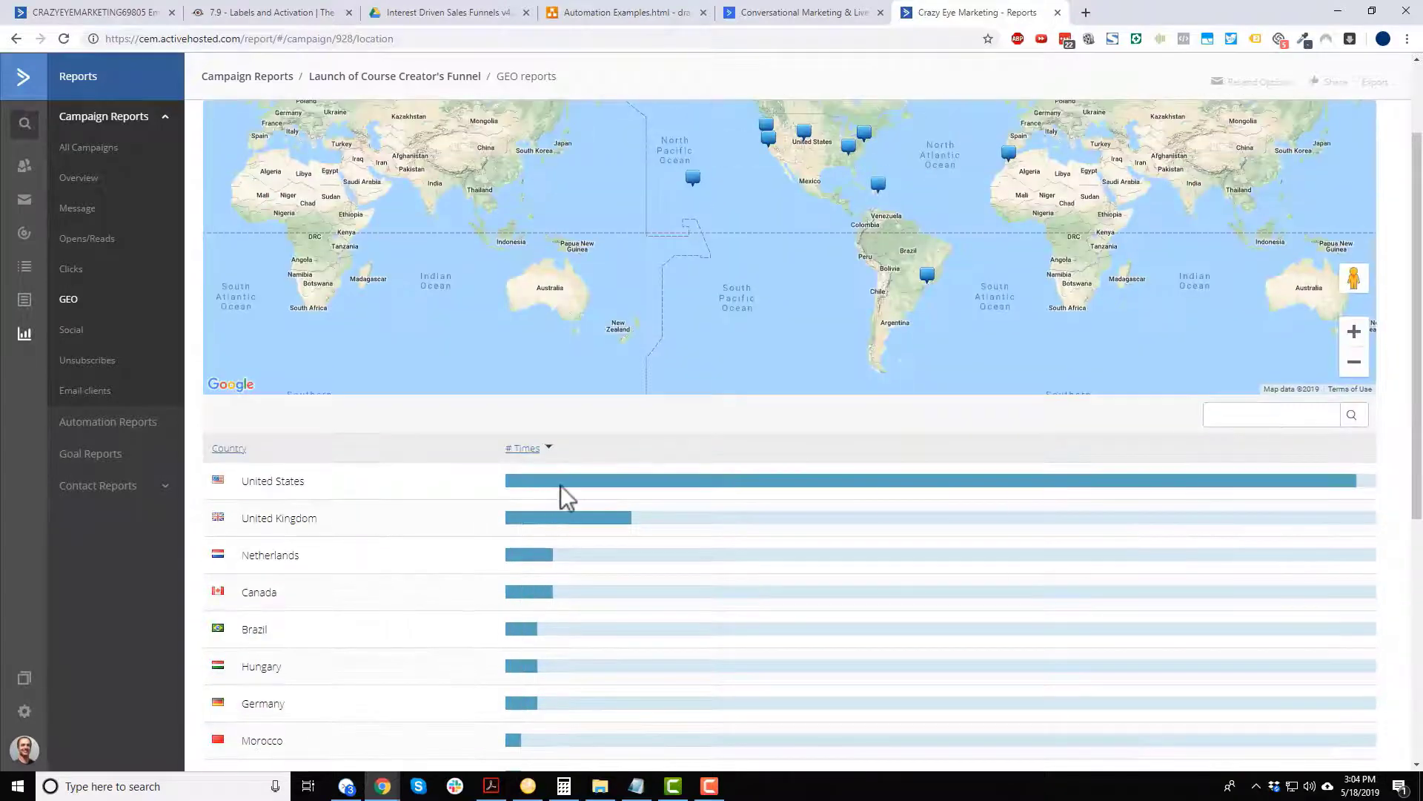
{"action": "scroll", "coordinate": [565, 489], "scroll_direction": "up", "scroll_amount": 2}
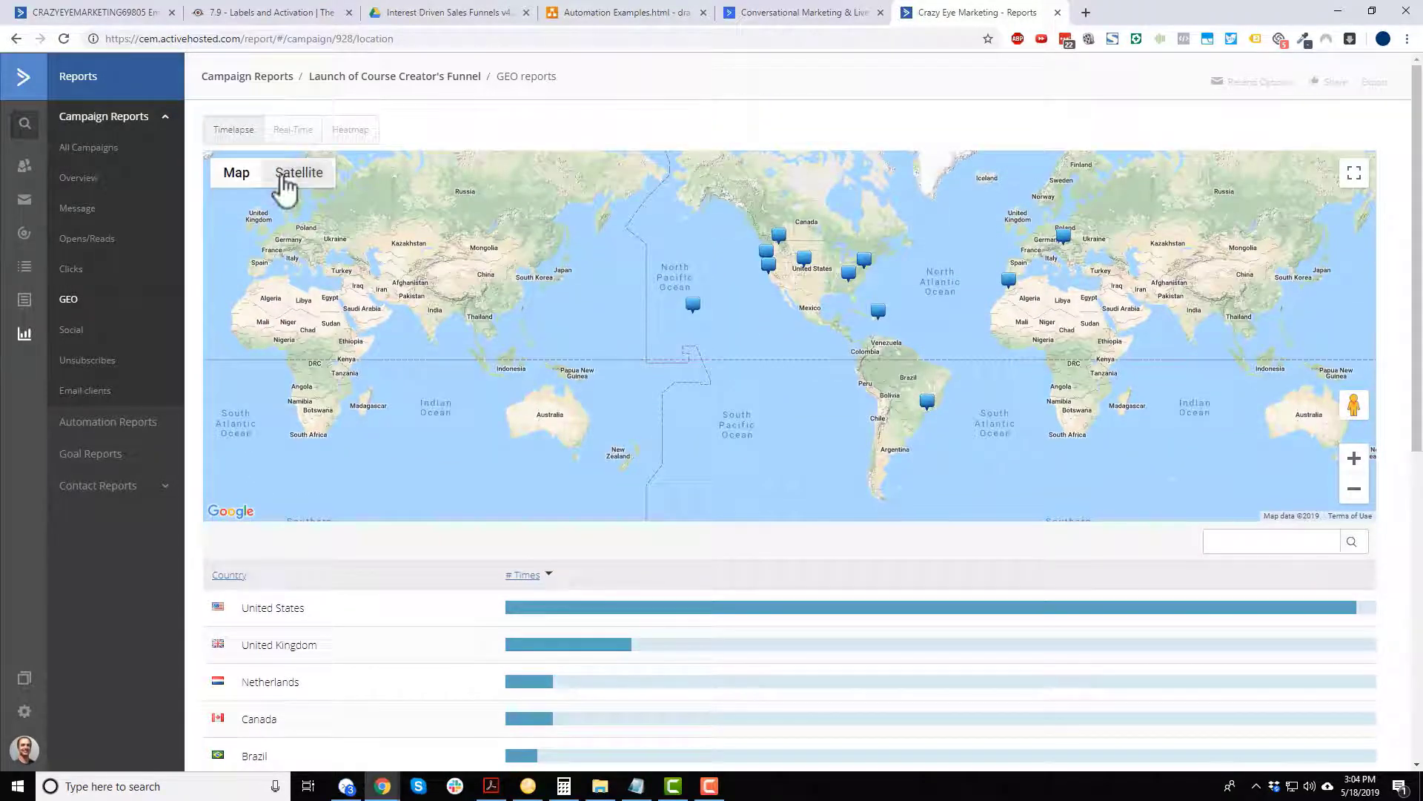
{"action": "left_click", "coordinate": [295, 132]}
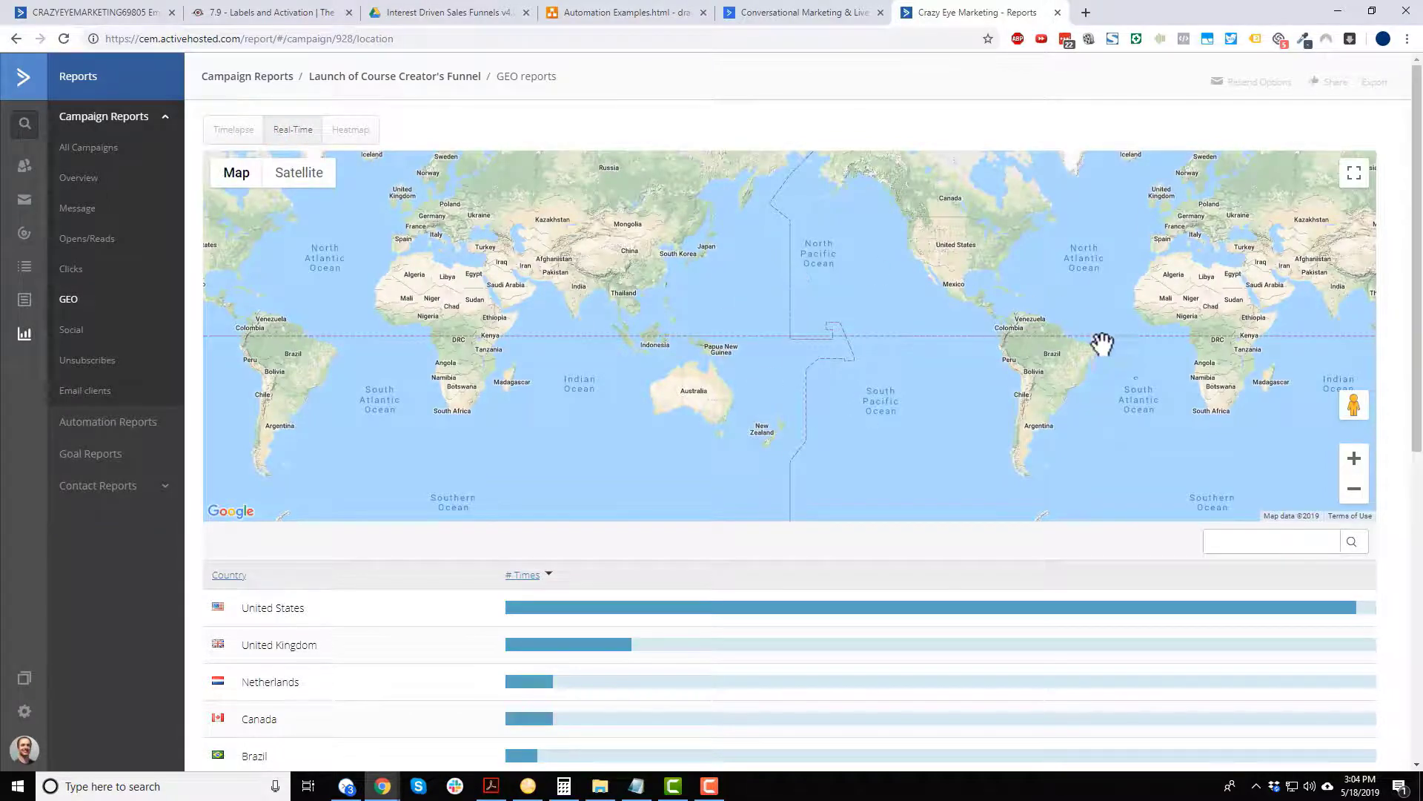
{"action": "scroll", "coordinate": [1090, 358], "scroll_direction": "down", "scroll_amount": 2}
{"action": "scroll", "coordinate": [764, 432], "scroll_direction": "up", "scroll_amount": 2}
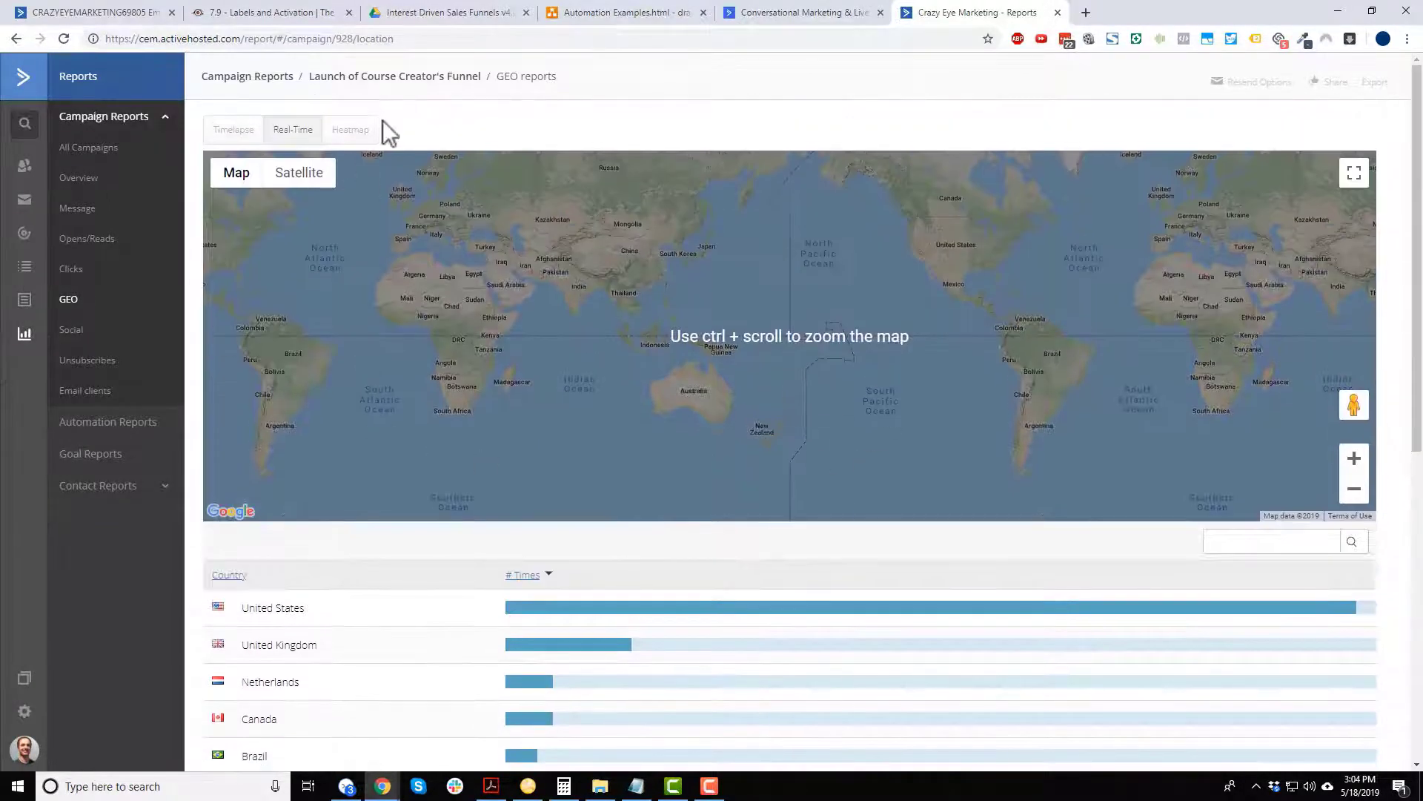
Switch to the Heatmap view: United States darkest at 54 interactions, Canada at 3.
{"action": "left_click", "coordinate": [358, 133]}
{"action": "scroll", "coordinate": [777, 334], "scroll_direction": "down", "scroll_amount": 1}
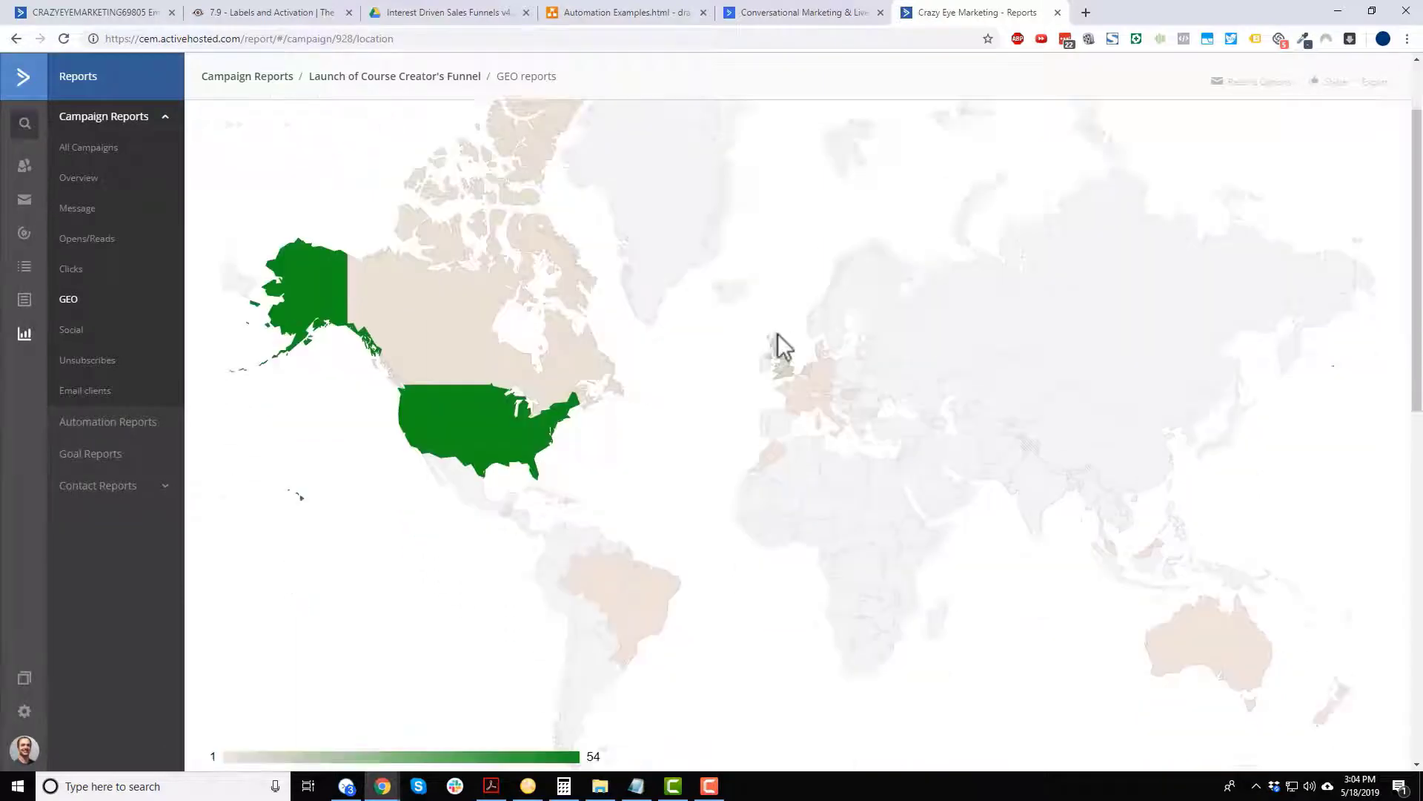
{"action": "scroll", "coordinate": [632, 252], "scroll_direction": "down", "scroll_amount": 6}
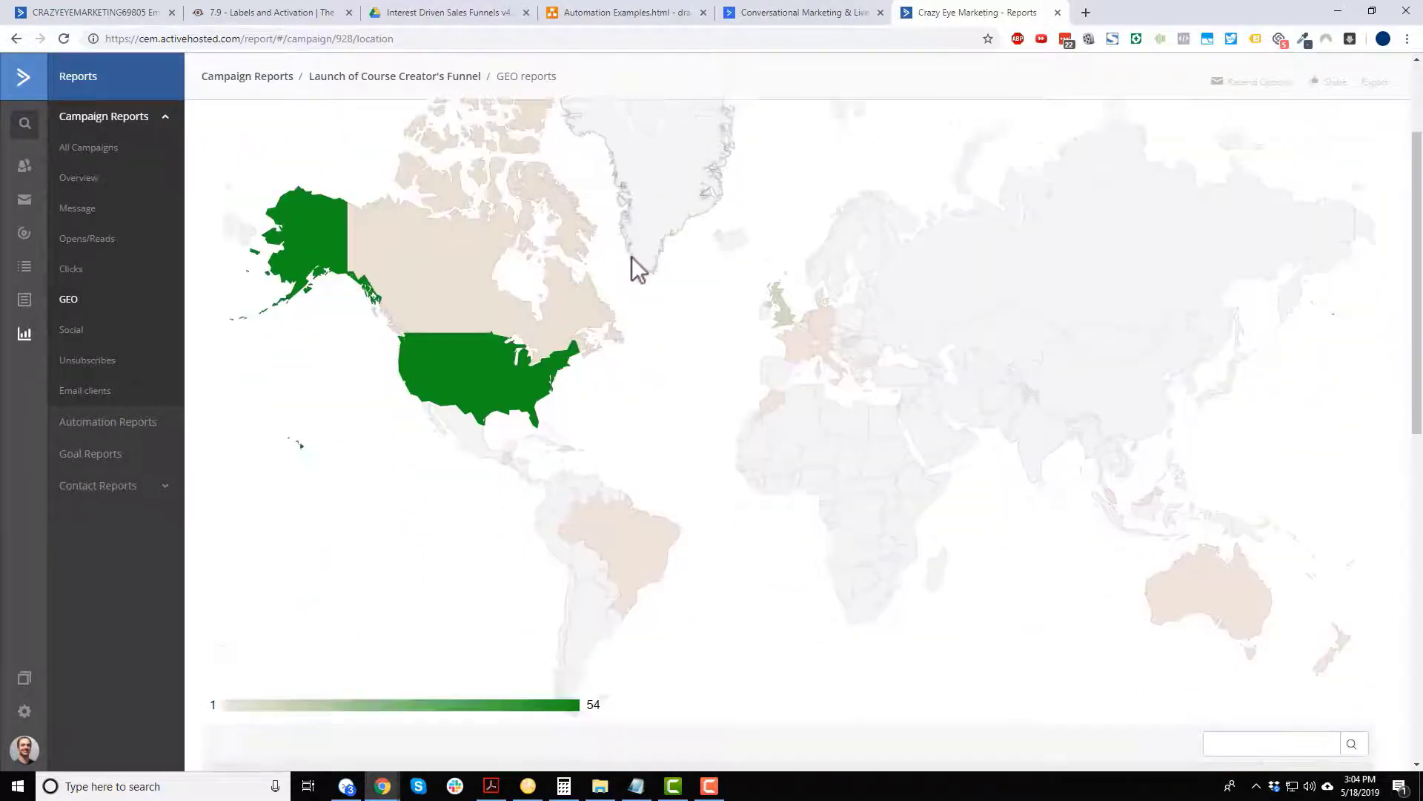
{"action": "scroll", "coordinate": [629, 265], "scroll_direction": "up", "scroll_amount": 5}
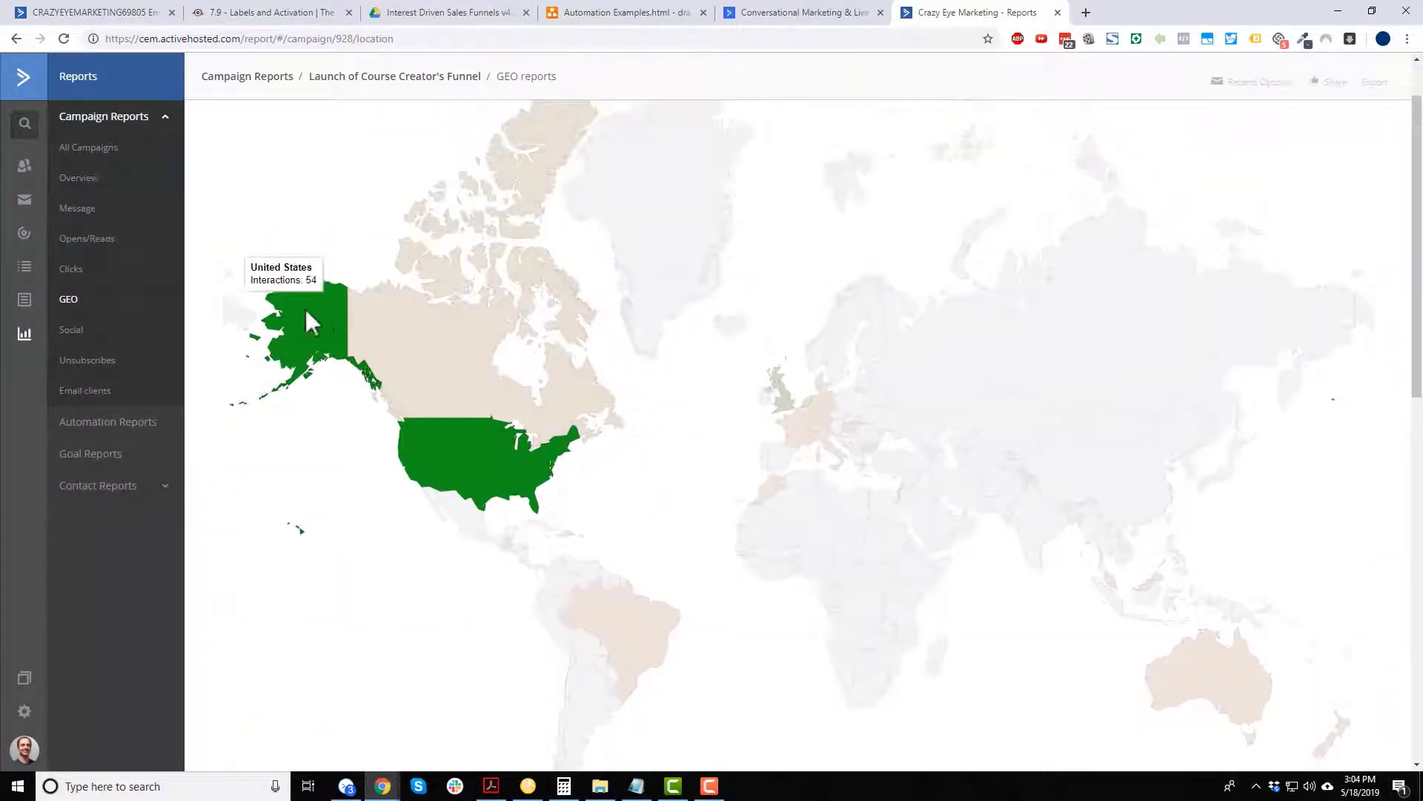
{"action": "scroll", "coordinate": [304, 306], "scroll_direction": "up", "scroll_amount": 1}
{"action": "scroll", "coordinate": [524, 359], "scroll_direction": "down", "scroll_amount": 3}
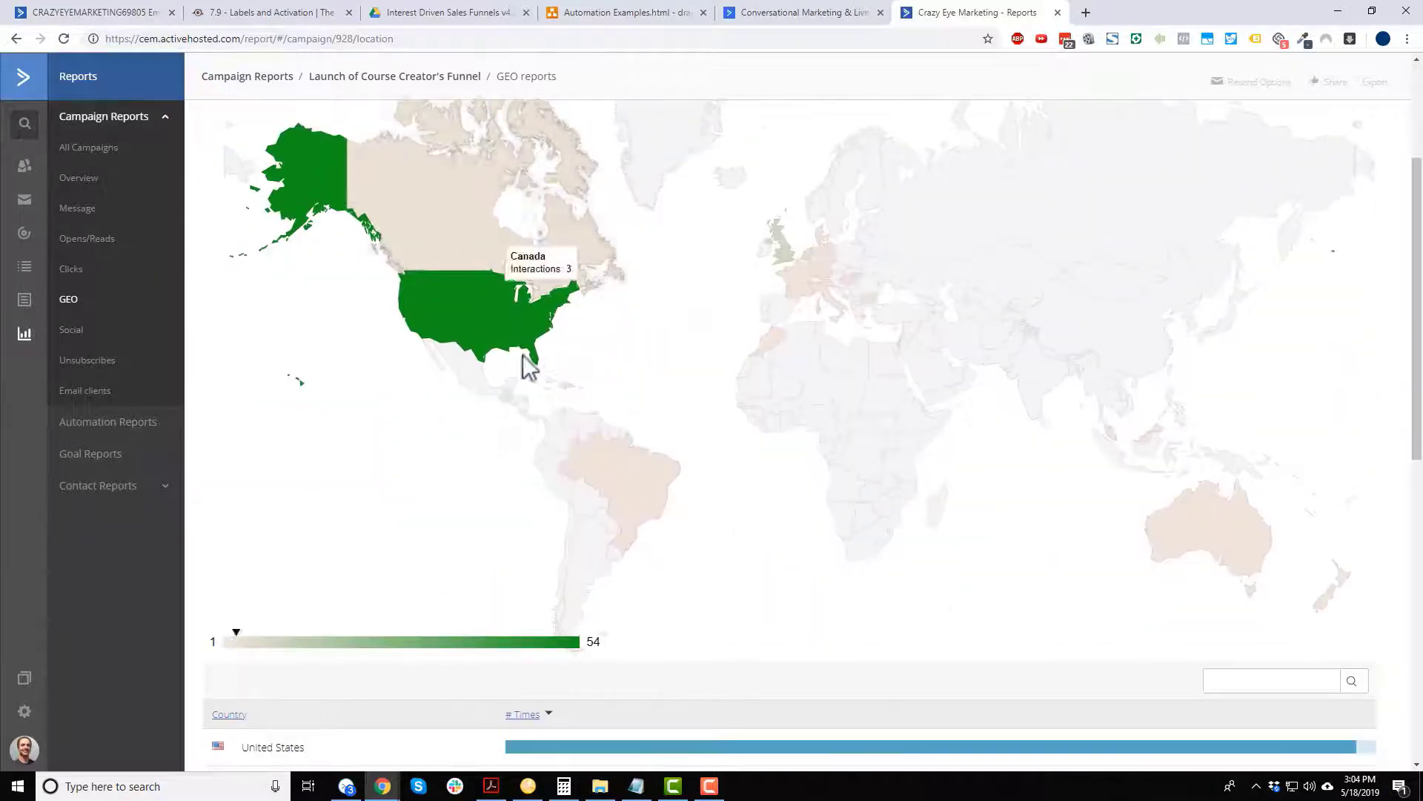
{"action": "scroll", "coordinate": [652, 461], "scroll_direction": "down", "scroll_amount": 3}
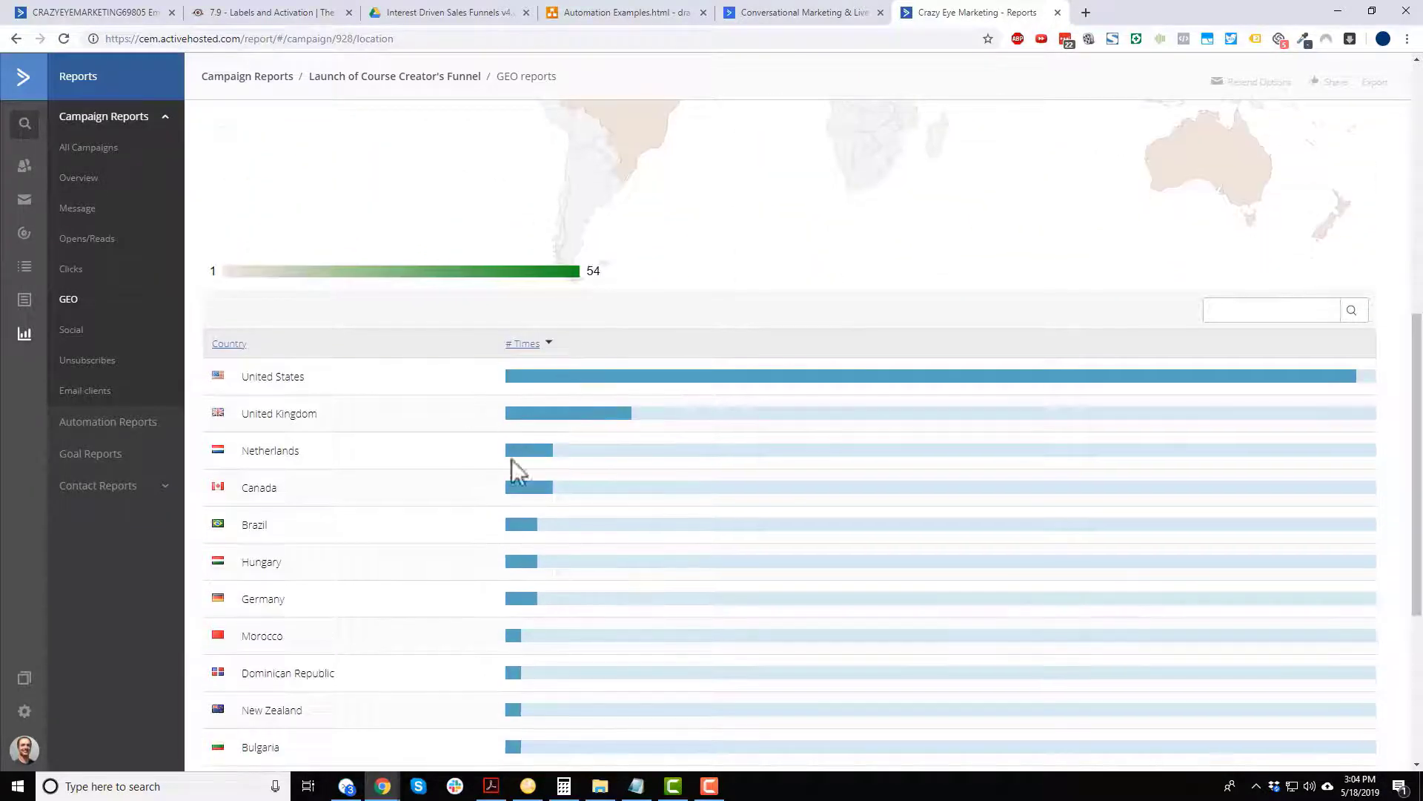
{"action": "scroll", "coordinate": [537, 586], "scroll_direction": "up", "scroll_amount": 4}
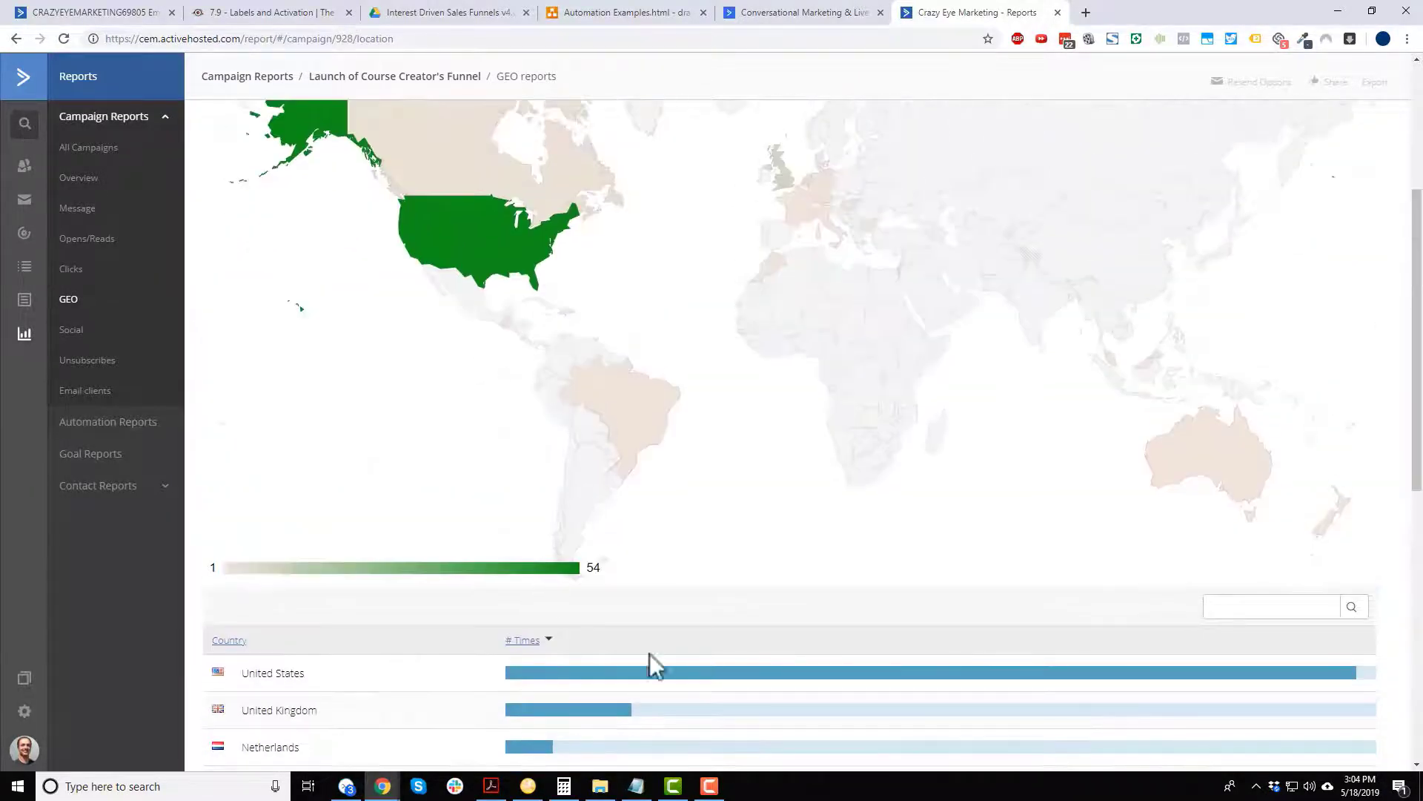
{"action": "scroll", "coordinate": [650, 653], "scroll_direction": "up", "scroll_amount": 2}
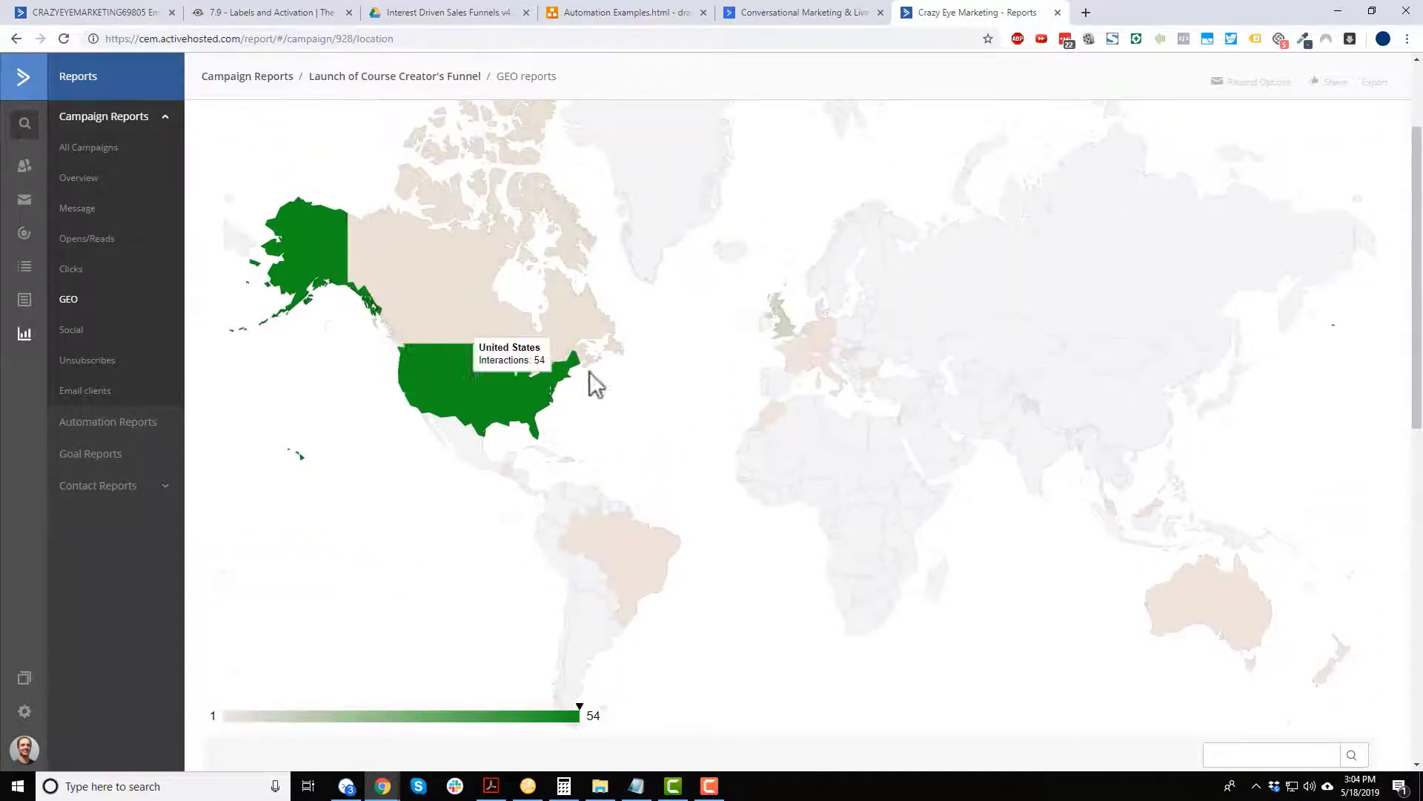
Open the Social share report (0 shares), then the Unsubscription report (0 unsubscriptions).
{"action": "left_click", "coordinate": [65, 329]}
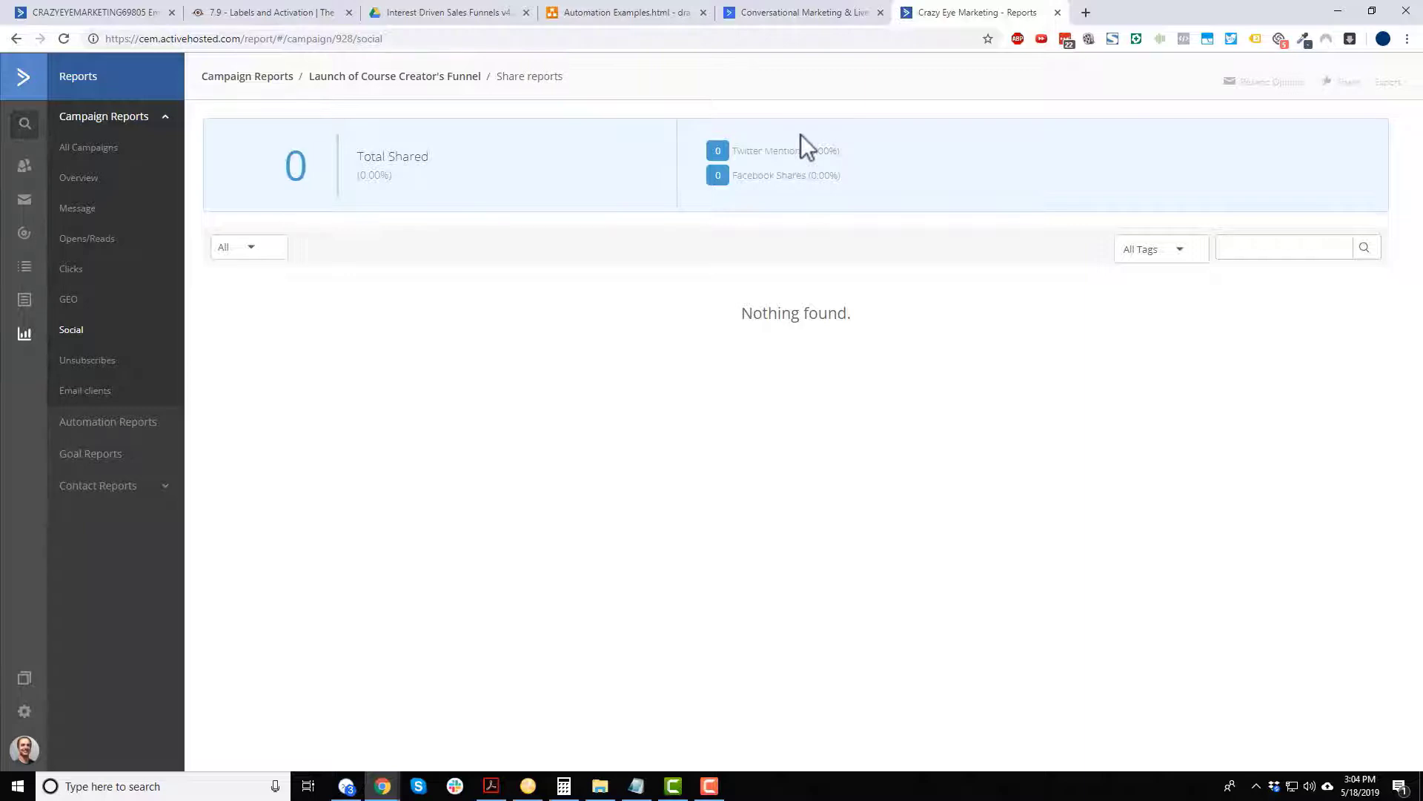
{"action": "left_click", "coordinate": [95, 361]}
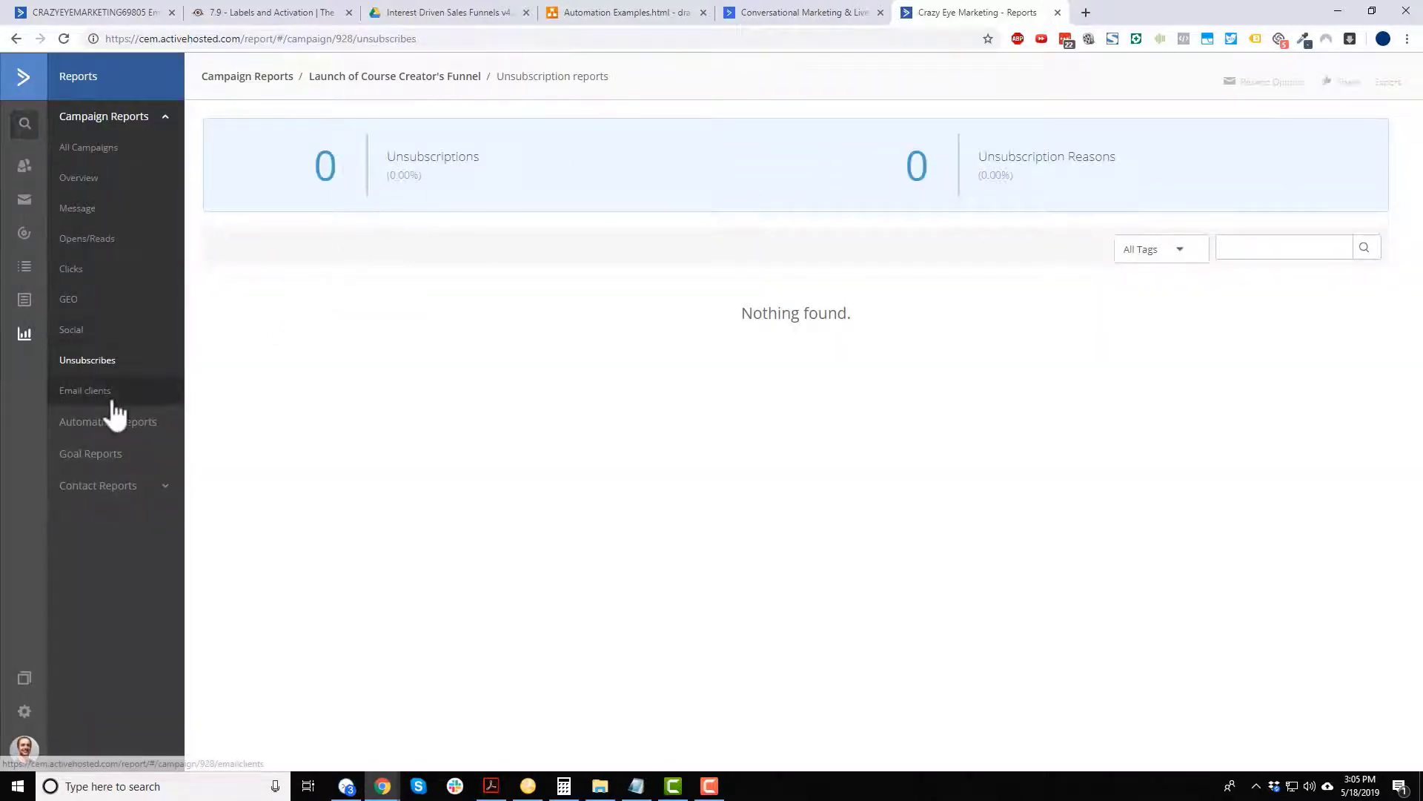
Open the Email clients report, led by Gmail, then the Automation Reports list.
{"action": "left_click", "coordinate": [105, 393]}
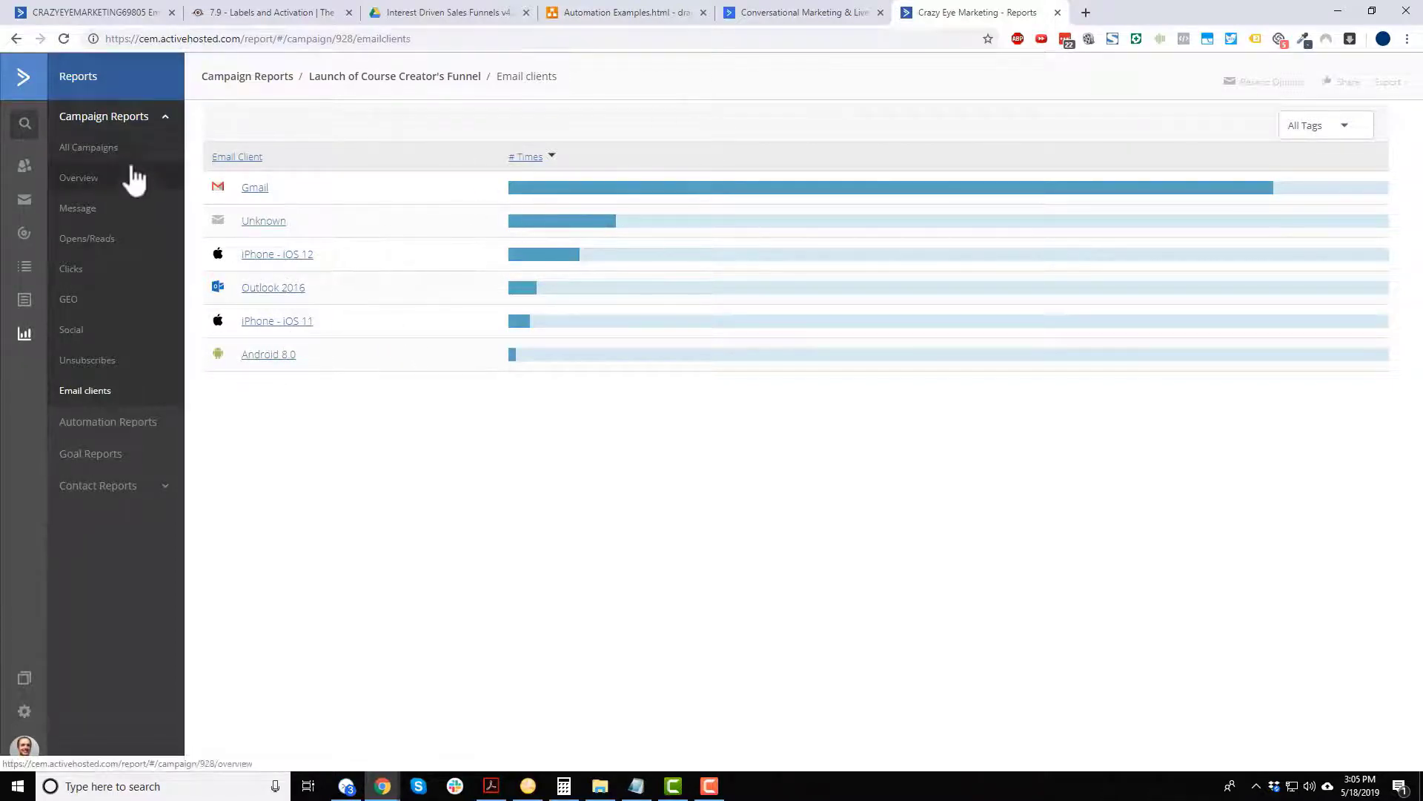
{"action": "left_click", "coordinate": [123, 421]}
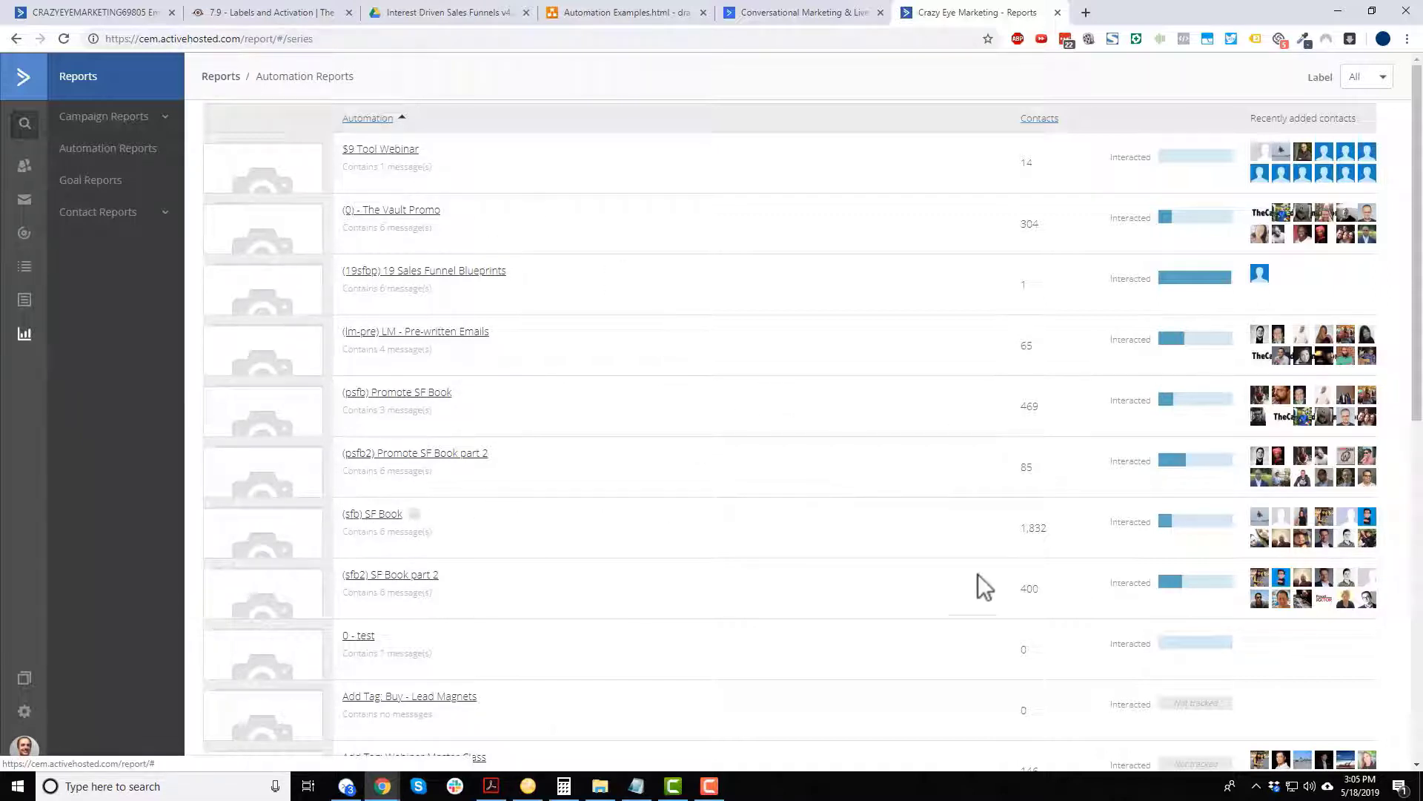
Open the (sfb) SF Book automation report, with emails sent 2,157, 1,883 and 1,723 times.
{"action": "left_click", "coordinate": [386, 514]}
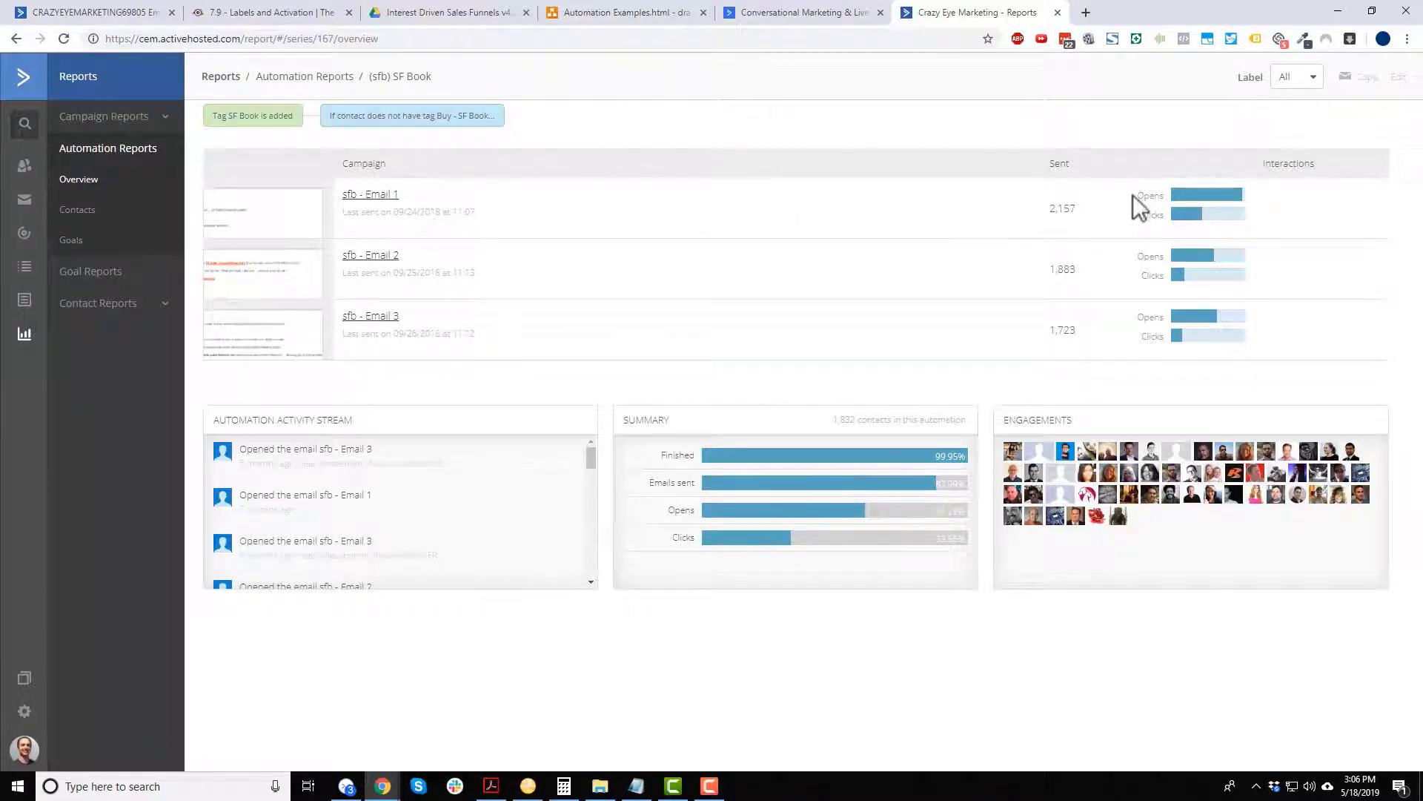
Inspect the SF Book automation's summary bars, then open the sfb - Email 1 campaign report.
{"action": "mouse_move", "coordinate": [1191, 221]}
{"action": "mouse_move", "coordinate": [590, 457]}
{"action": "left_mouse_down"}
{"action": "mouse_move", "coordinate": [585, 540]}
{"action": "mouse_move", "coordinate": [596, 433]}
{"action": "left_mouse_up"}
{"action": "mouse_move", "coordinate": [785, 469]}
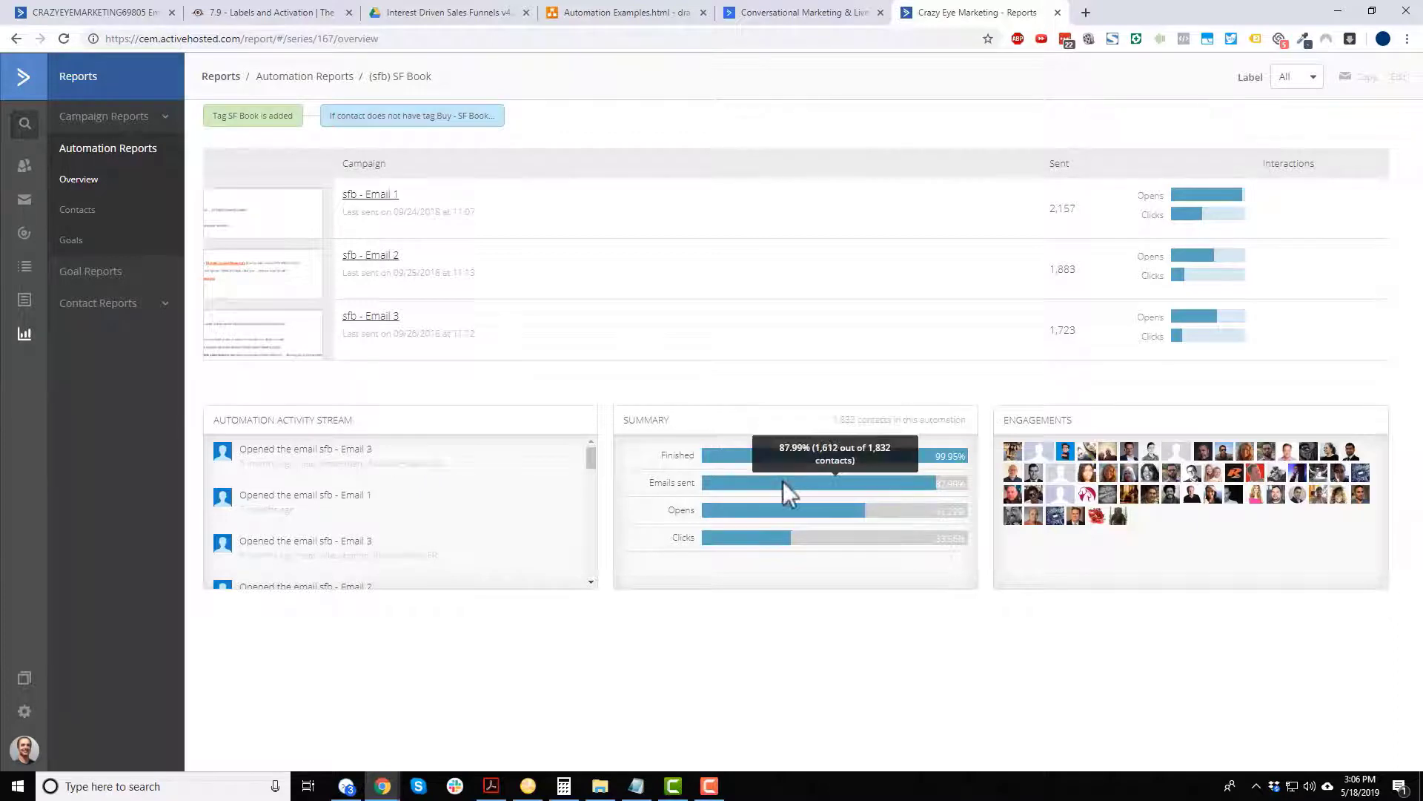
{"action": "mouse_move", "coordinate": [790, 510]}
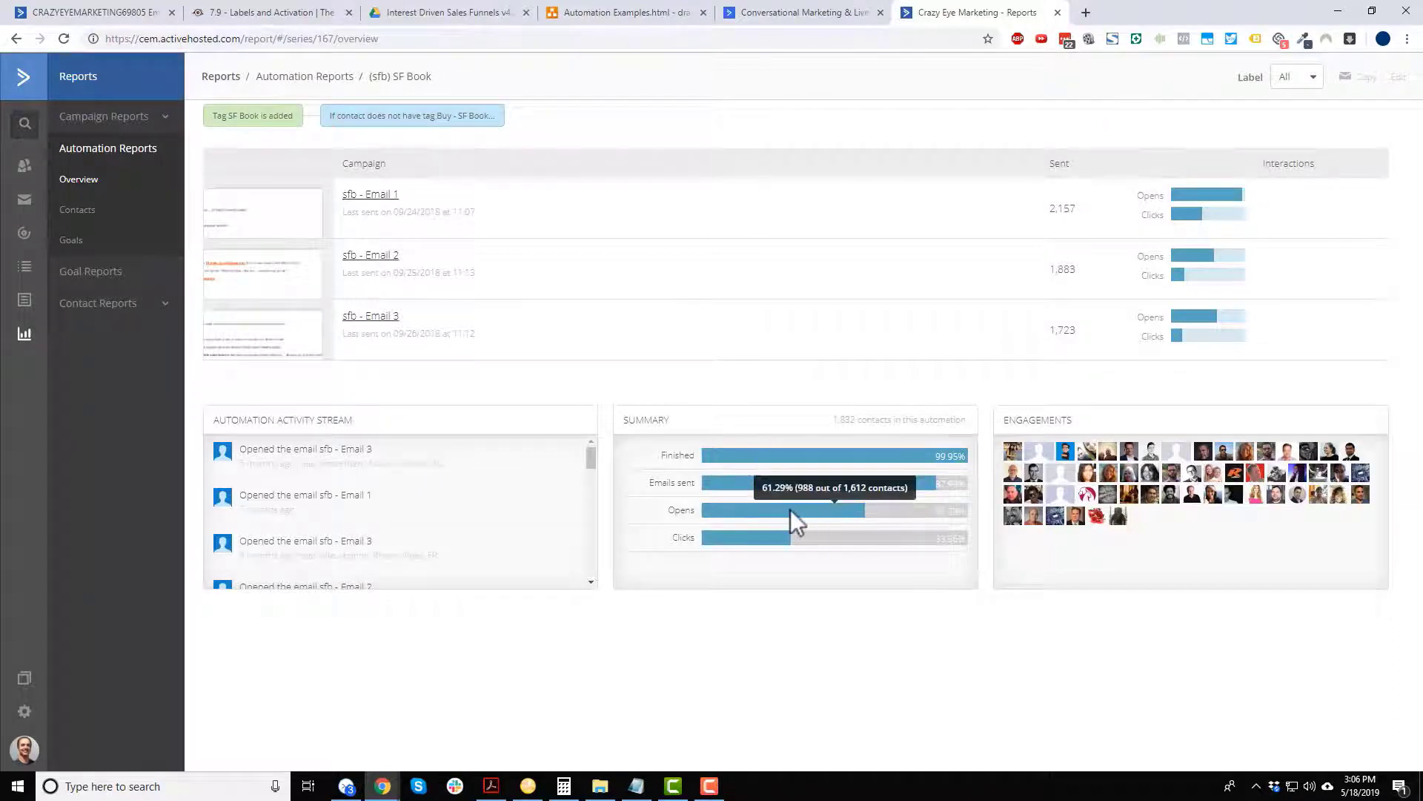
{"action": "mouse_move", "coordinate": [778, 536]}
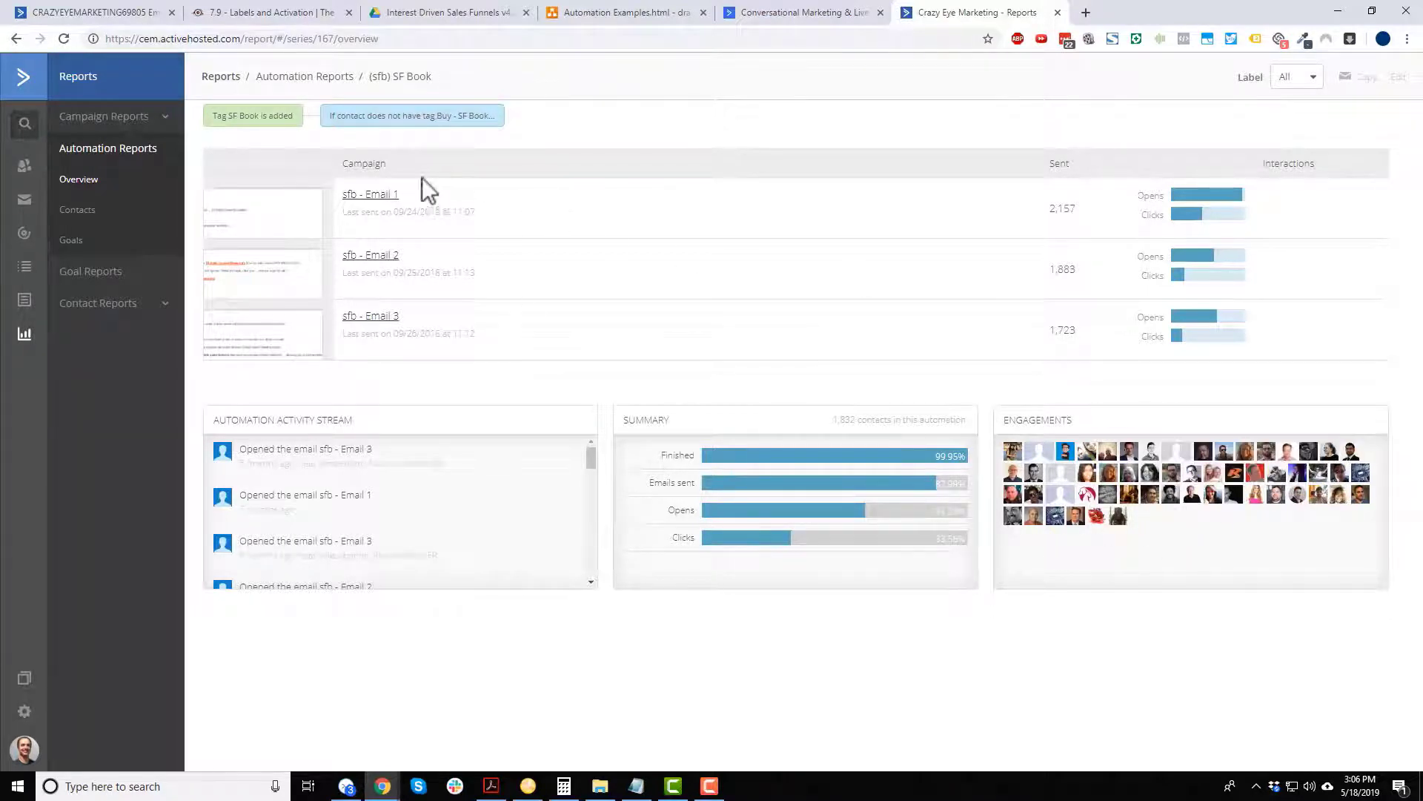
{"action": "left_click", "coordinate": [380, 193]}
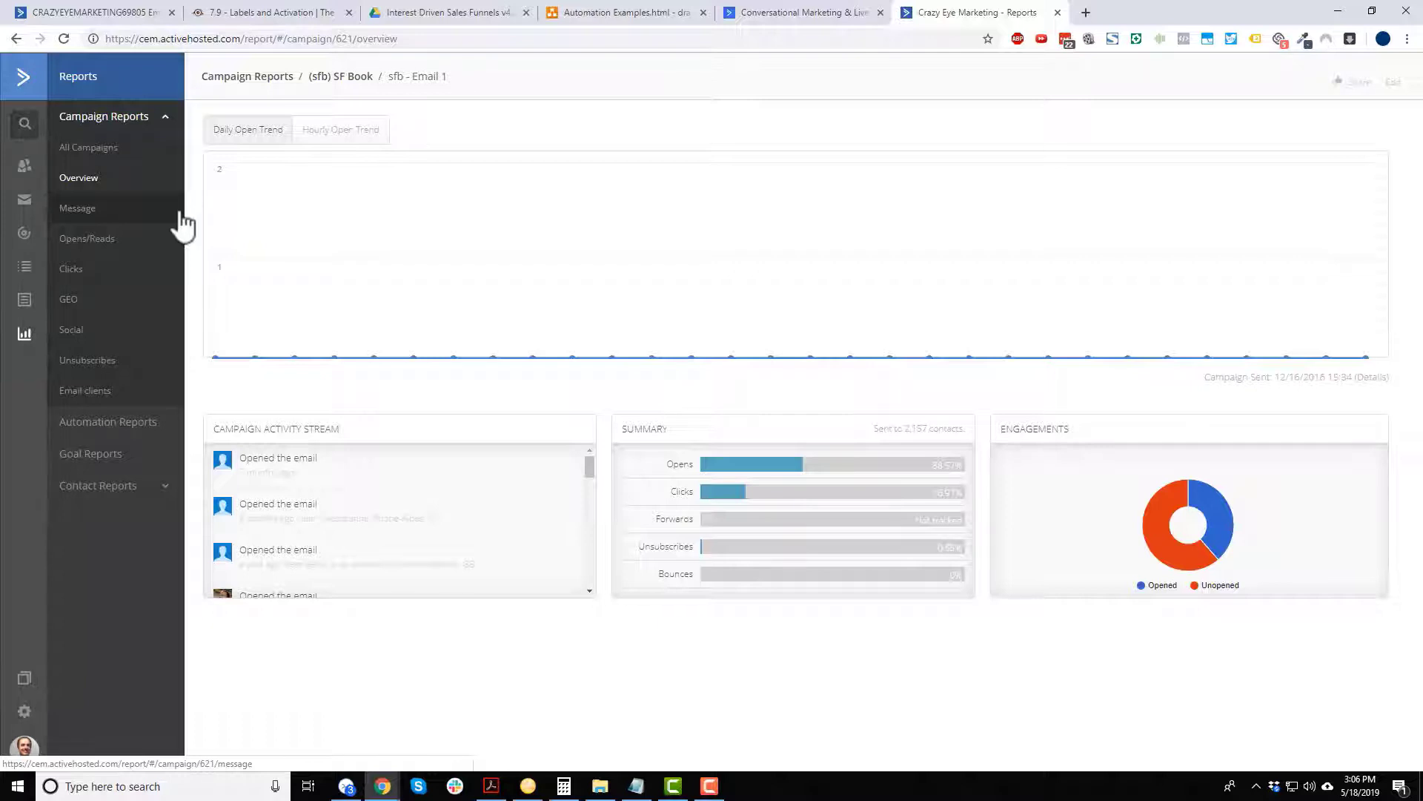
Toggle Email 1's open trend to hourly and back, then return to the automation overview.
{"action": "left_click", "coordinate": [346, 129]}
{"action": "left_click", "coordinate": [245, 130]}
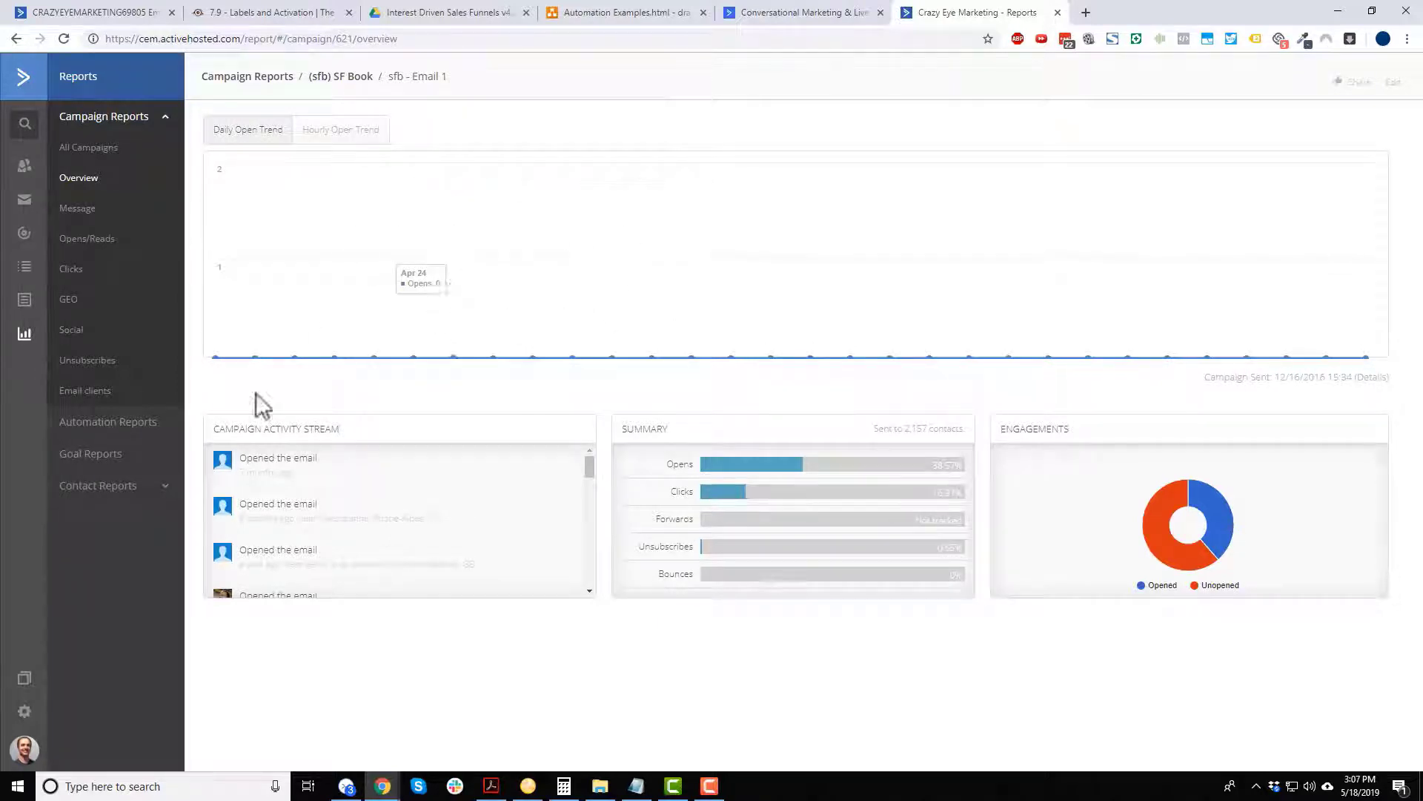
{"action": "key", "text": "alt+Left"}
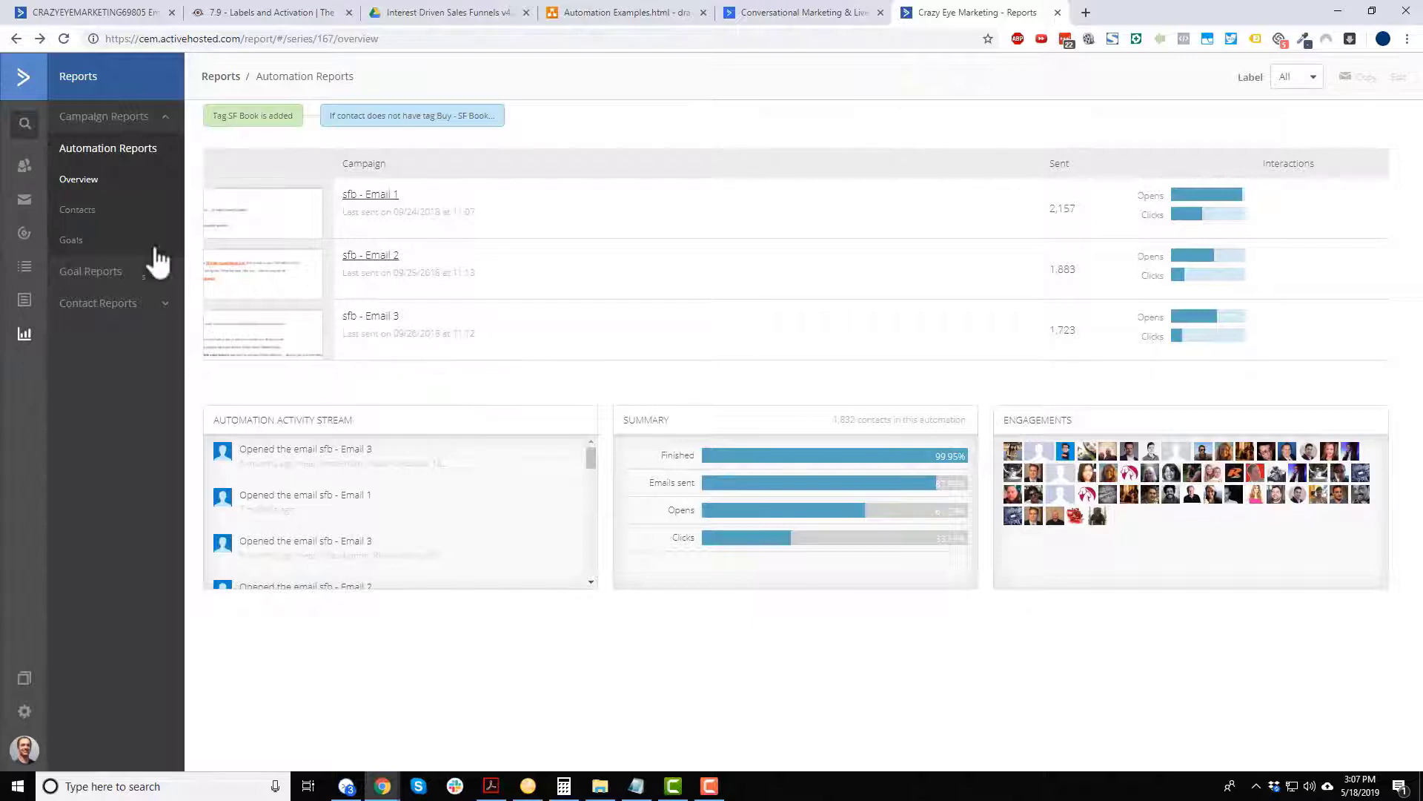
Review the contacts report (1832 contacts, 99.9% completion), then open the Goals report.
{"action": "left_click", "coordinate": [92, 211]}
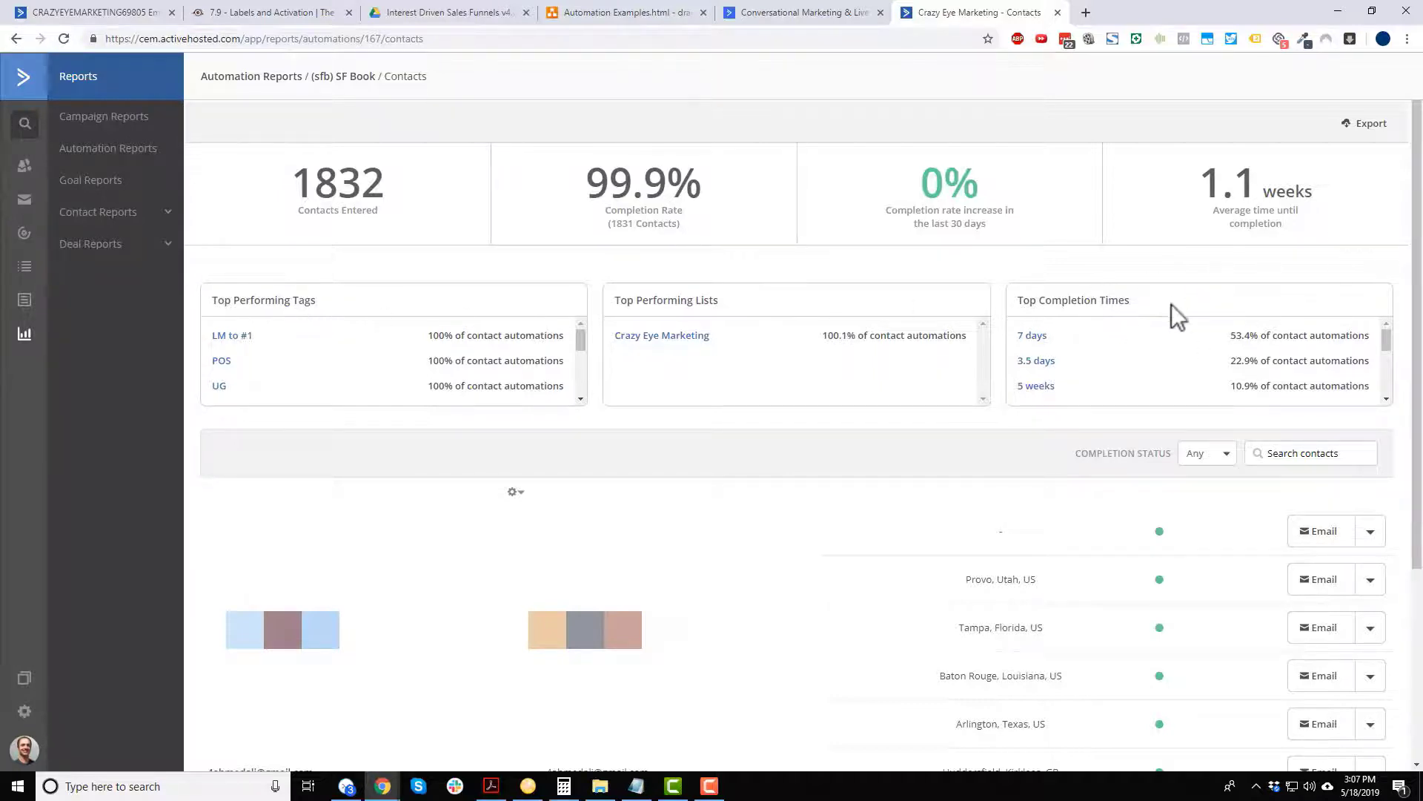
{"action": "scroll", "coordinate": [1173, 302], "scroll_direction": "down", "scroll_amount": 2}
{"action": "scroll", "coordinate": [1175, 299], "scroll_direction": "down", "scroll_amount": 4}
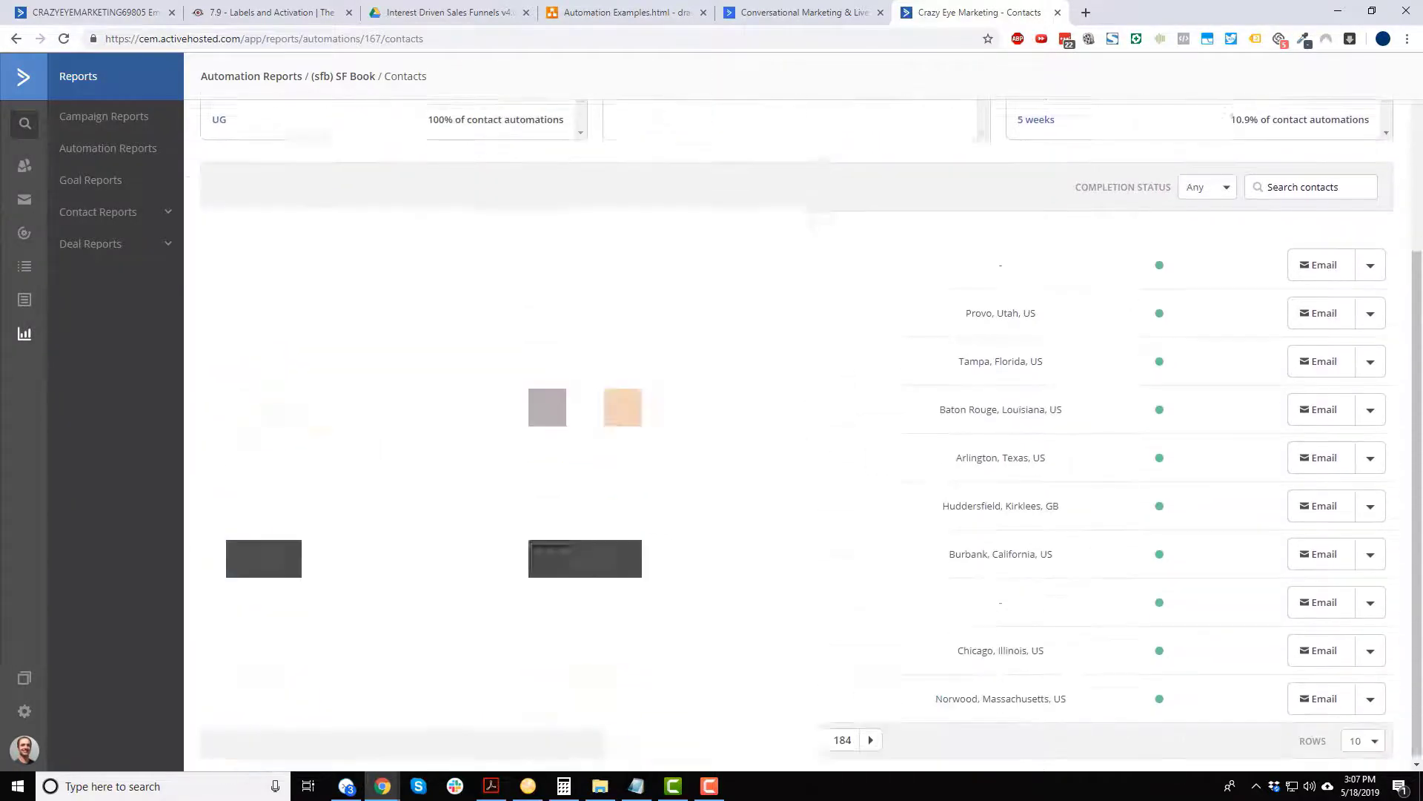
{"action": "left_click", "coordinate": [16, 38]}
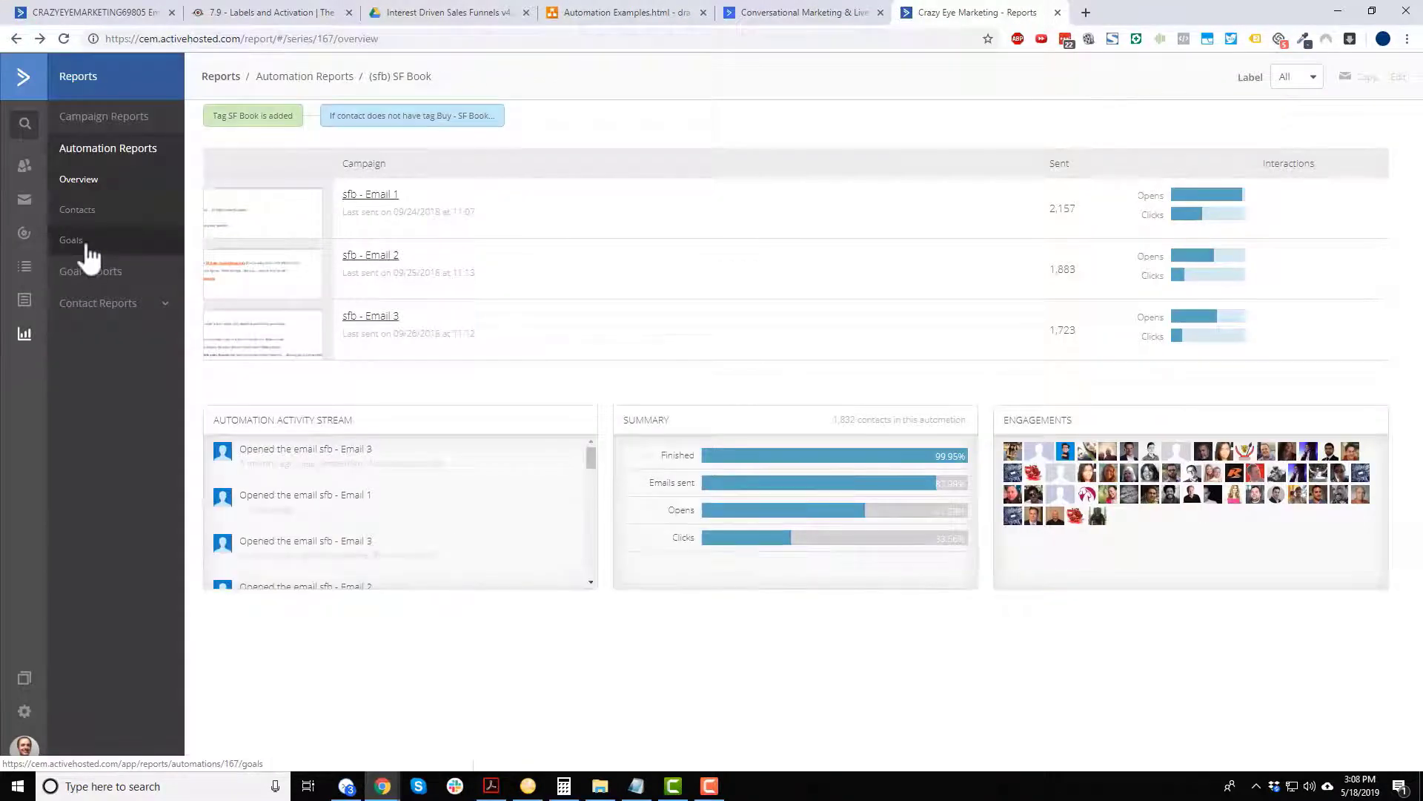
{"action": "left_click", "coordinate": [83, 242]}
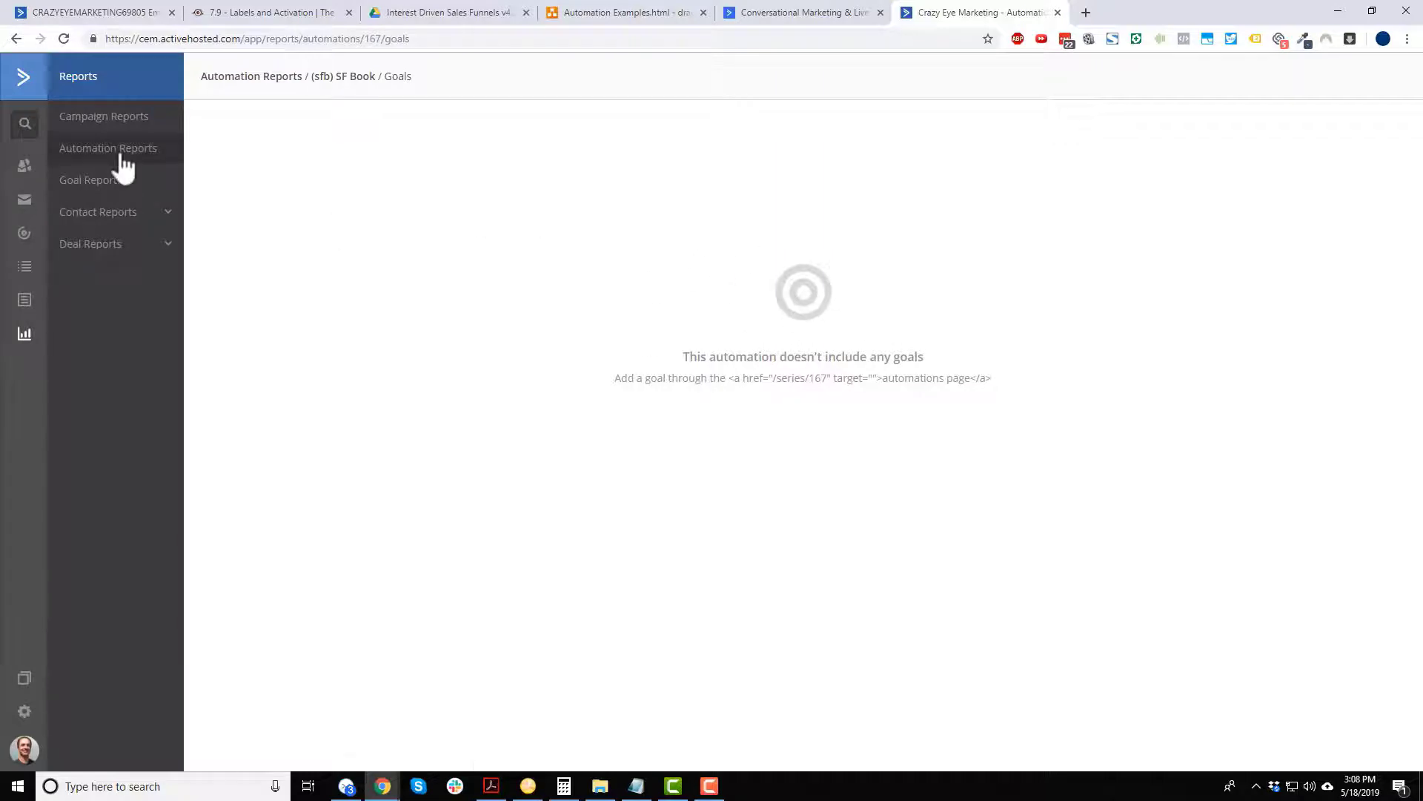
Open the Contact Trends report from the Contact Reports section of the Reports sidebar.
{"action": "left_click", "coordinate": [132, 212]}
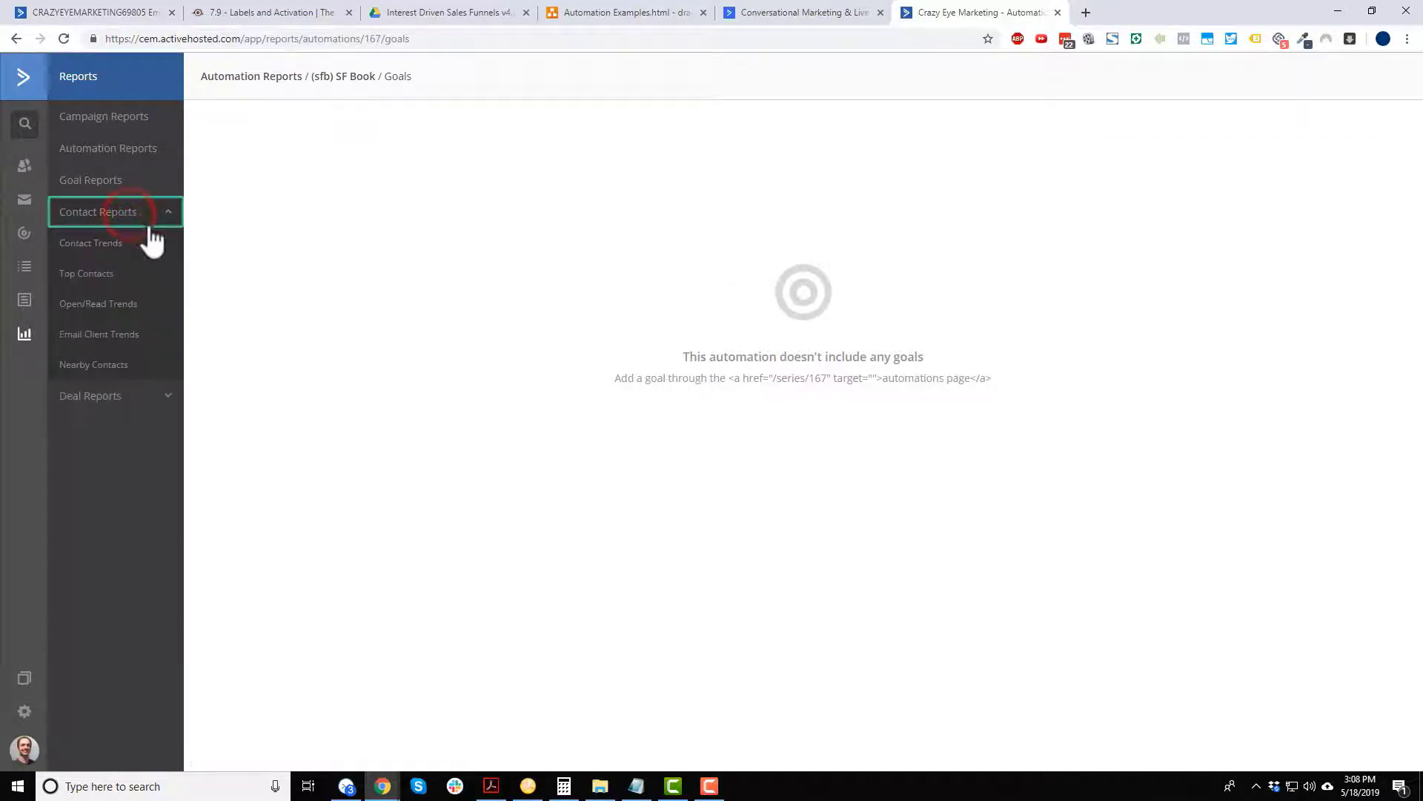
{"action": "left_click", "coordinate": [119, 243]}
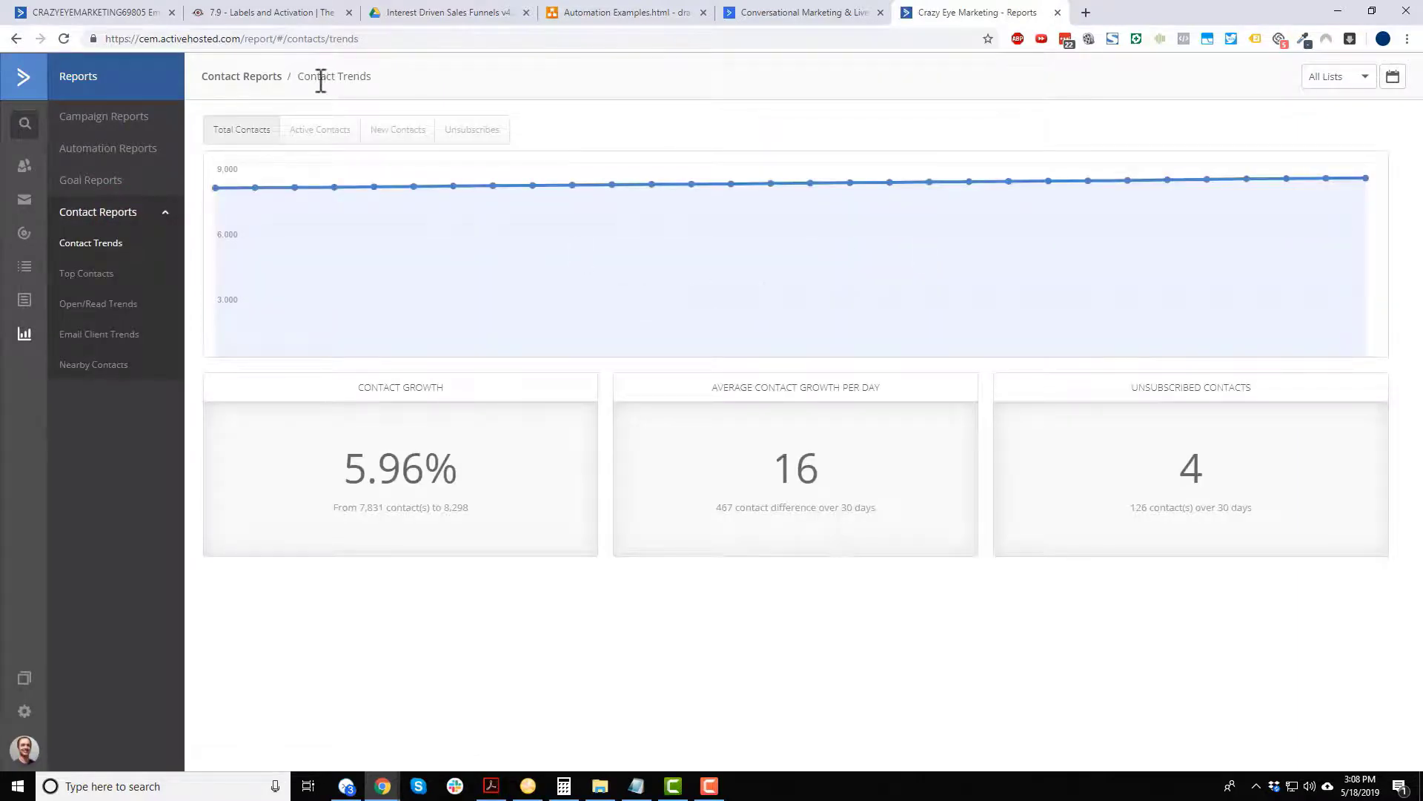
Set the Contact Trends date range to 2017-10-01 through 2019-05-18.
{"action": "left_click", "coordinate": [1364, 78]}
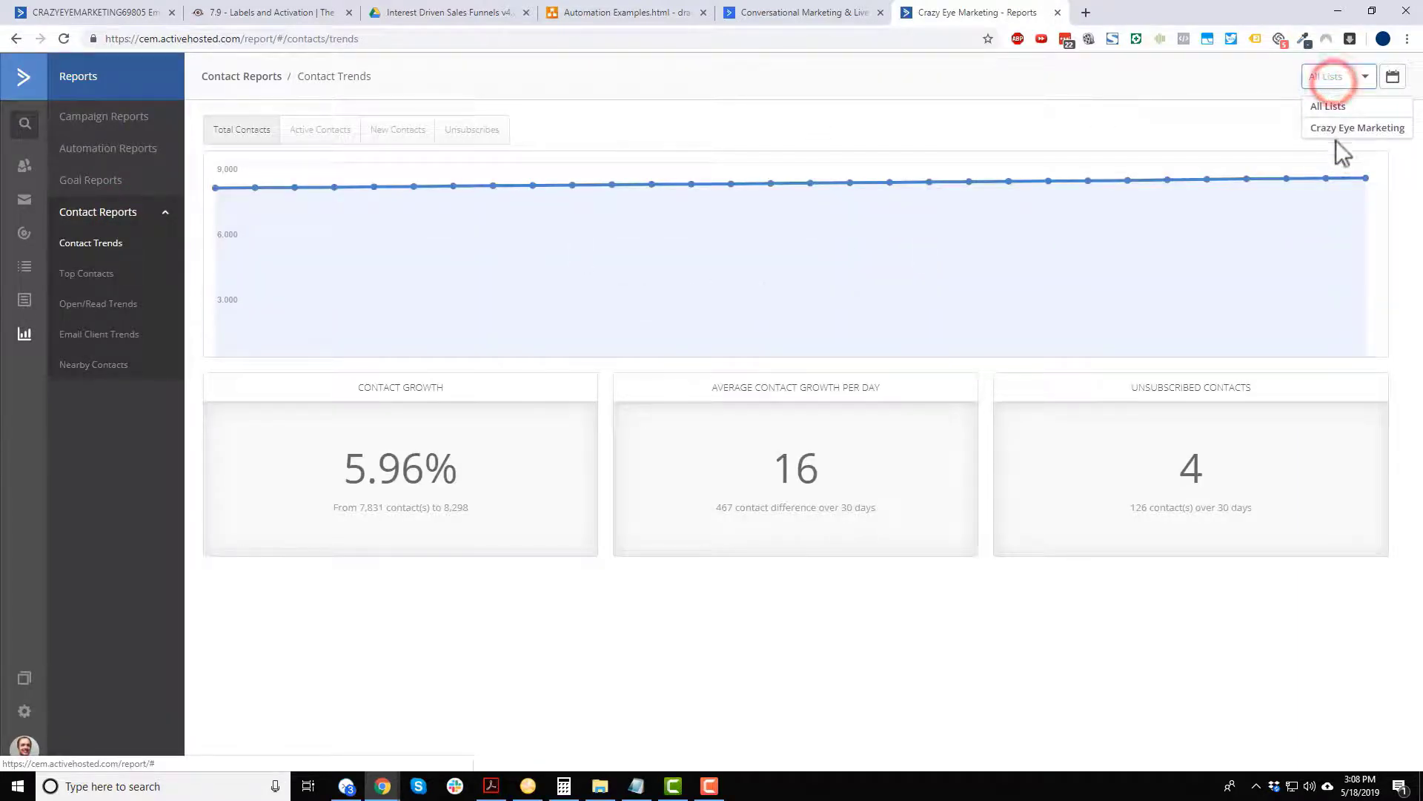
{"action": "left_click", "coordinate": [1264, 88]}
{"action": "left_click", "coordinate": [1392, 77]}
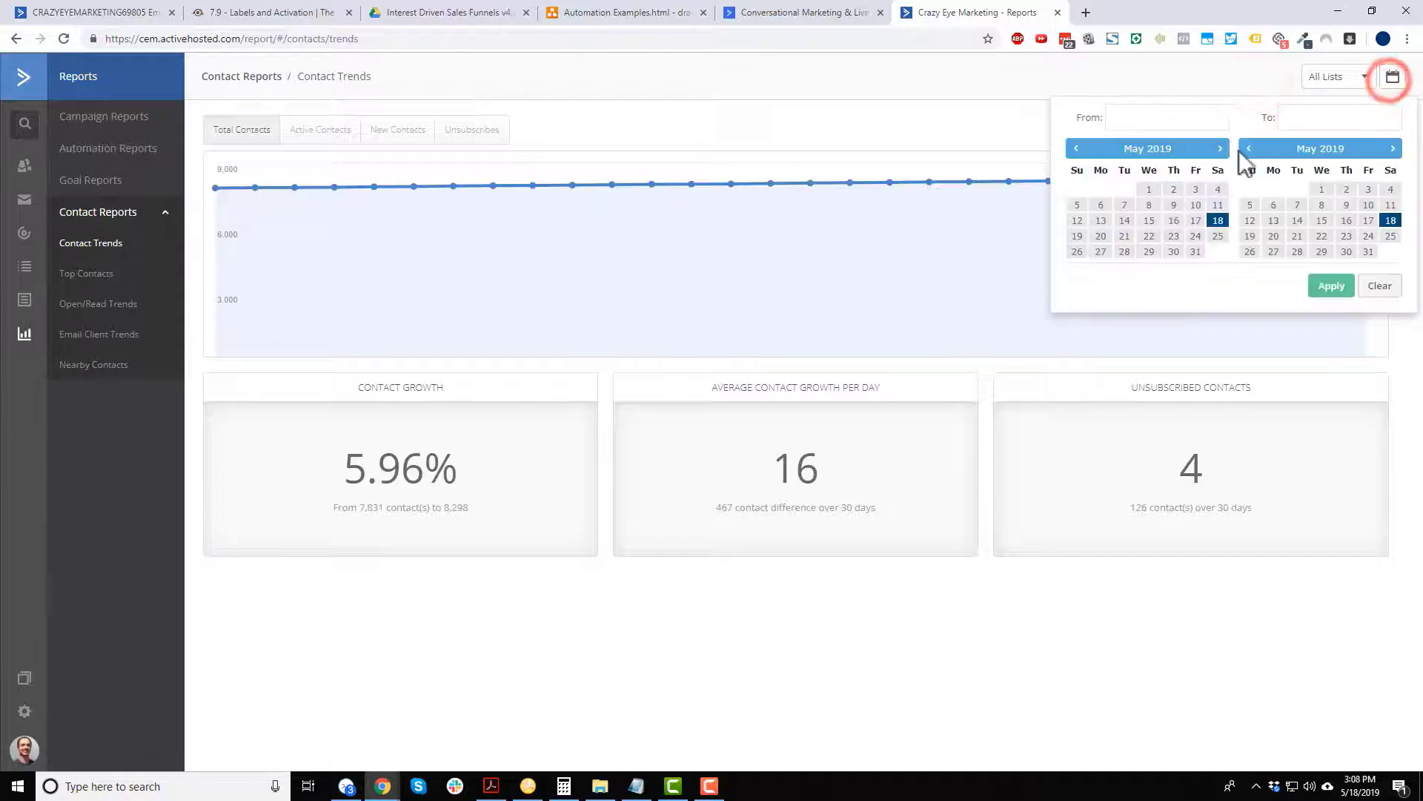
{"action": "left_click", "coordinate": [985, 112]}
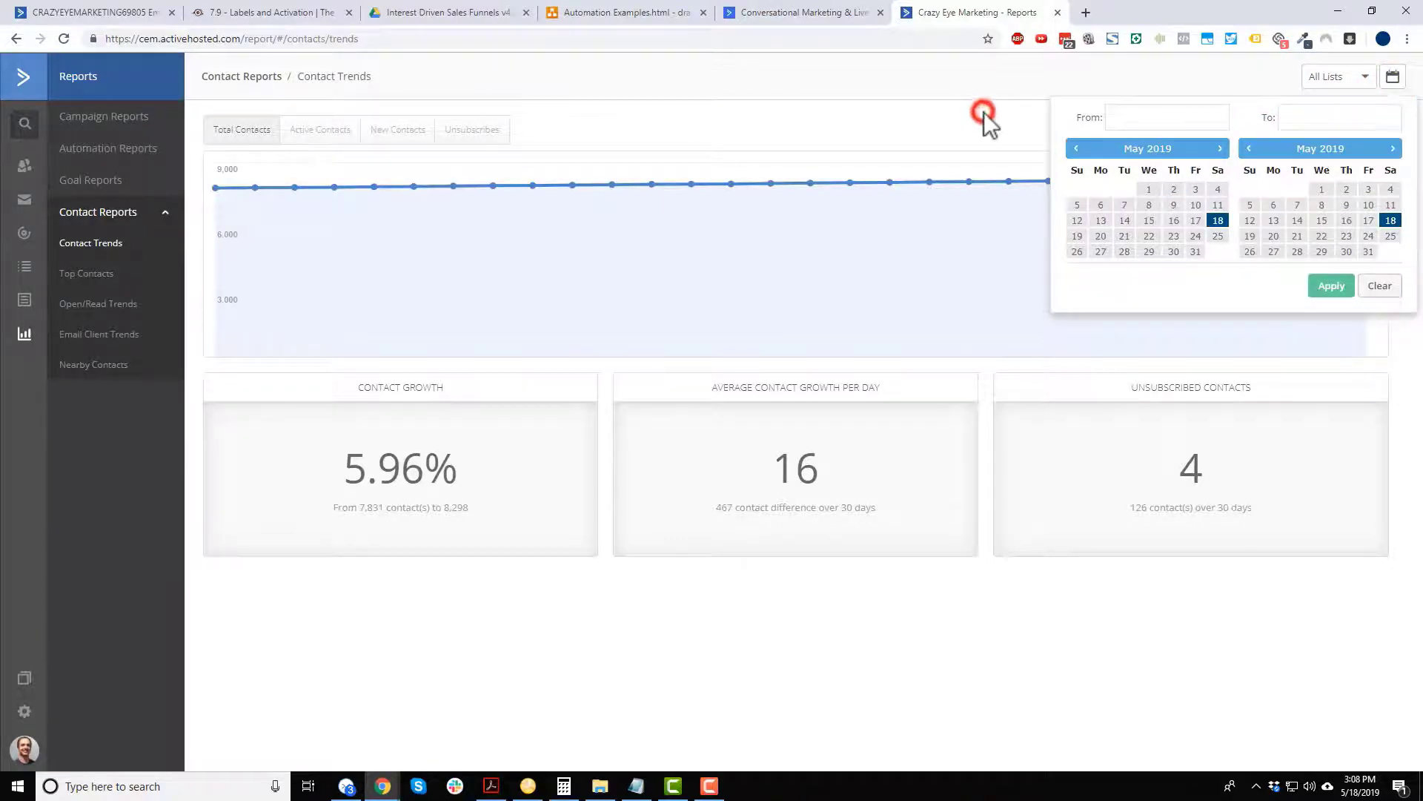
{"action": "left_click", "coordinate": [1017, 73]}
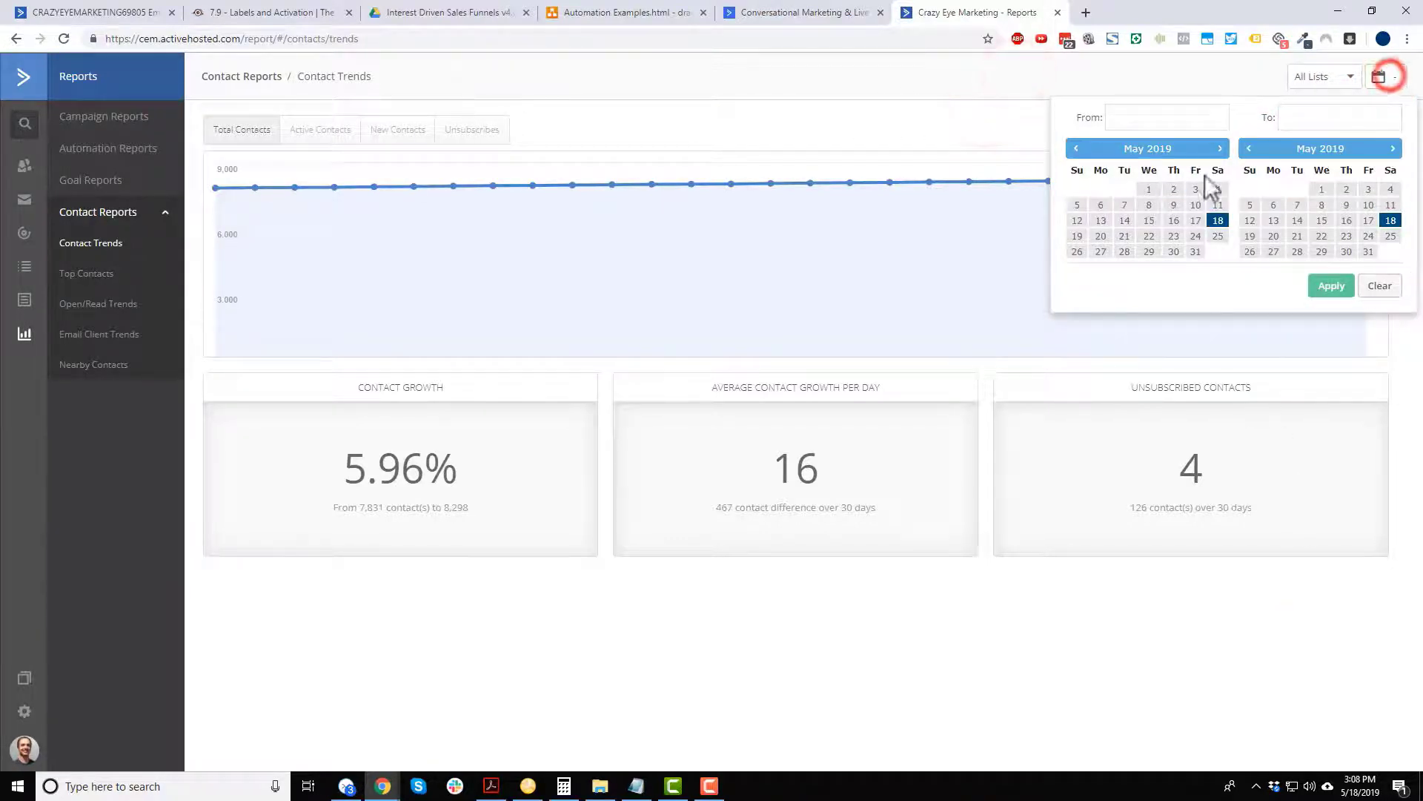
{"action": "left_click", "coordinate": [1077, 148]}
{"action": "left_click", "coordinate": [1077, 149]}
{"action": "left_click", "coordinate": [1077, 148]}
{"action": "left_click", "coordinate": [1076, 148]}
{"action": "double_click", "coordinate": [1078, 150]}
{"action": "double_click", "coordinate": [1079, 150]}
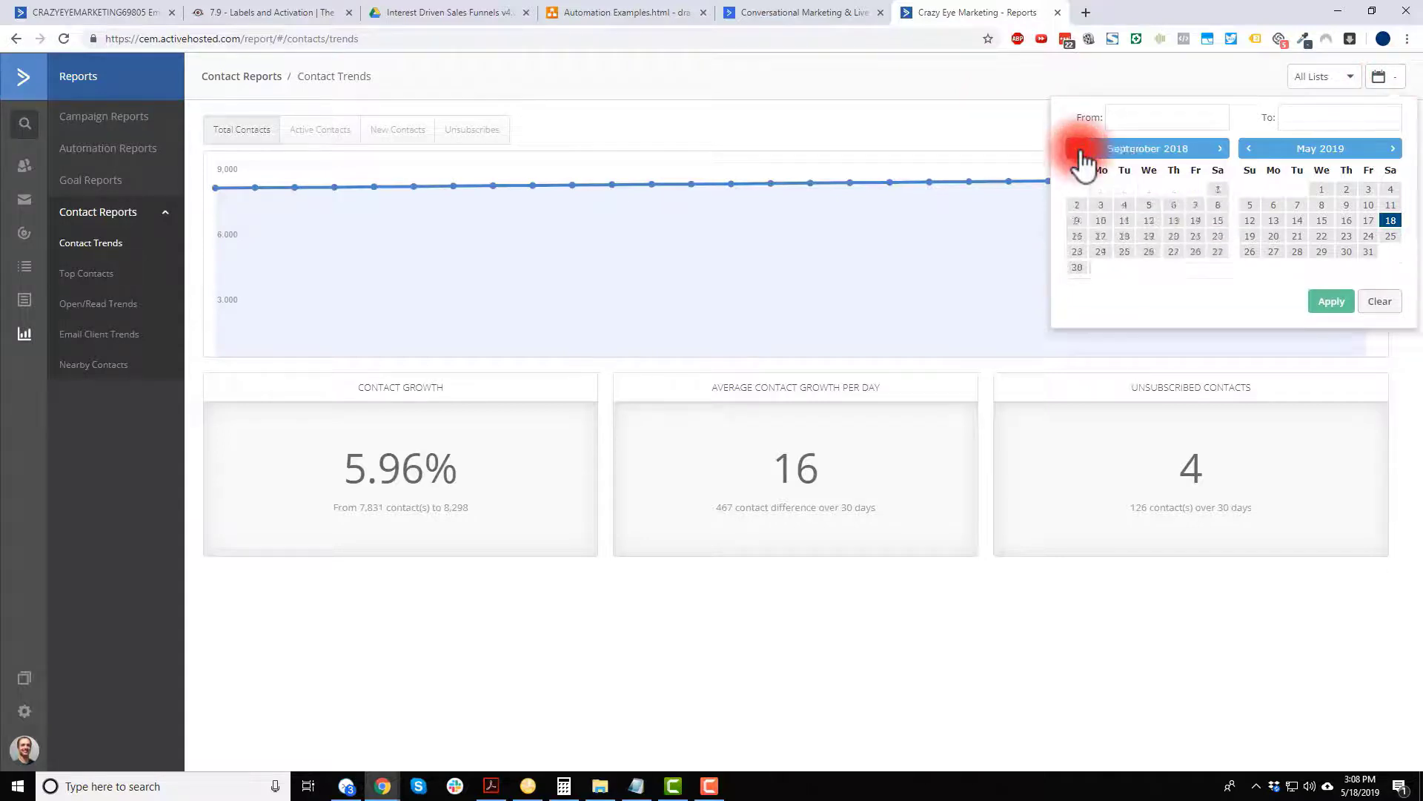
{"action": "double_click", "coordinate": [1079, 150]}
{"action": "double_click", "coordinate": [1078, 151]}
{"action": "double_click", "coordinate": [1079, 150]}
{"action": "left_click", "coordinate": [1079, 151]}
{"action": "left_click", "coordinate": [1076, 148]}
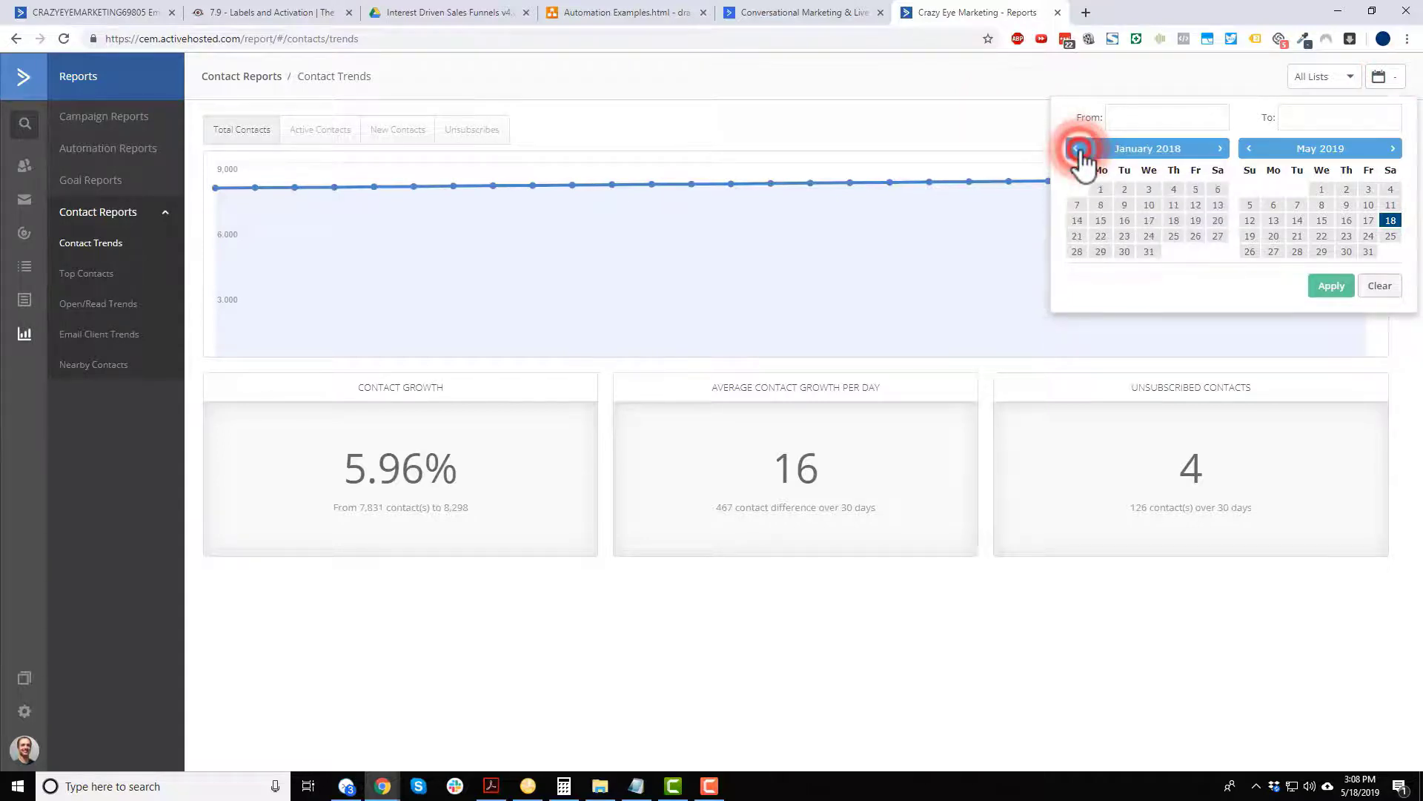
{"action": "left_click", "coordinate": [1076, 148]}
{"action": "left_click", "coordinate": [1076, 148]}
{"action": "left_click", "coordinate": [1077, 149]}
{"action": "left_click", "coordinate": [1077, 190]}
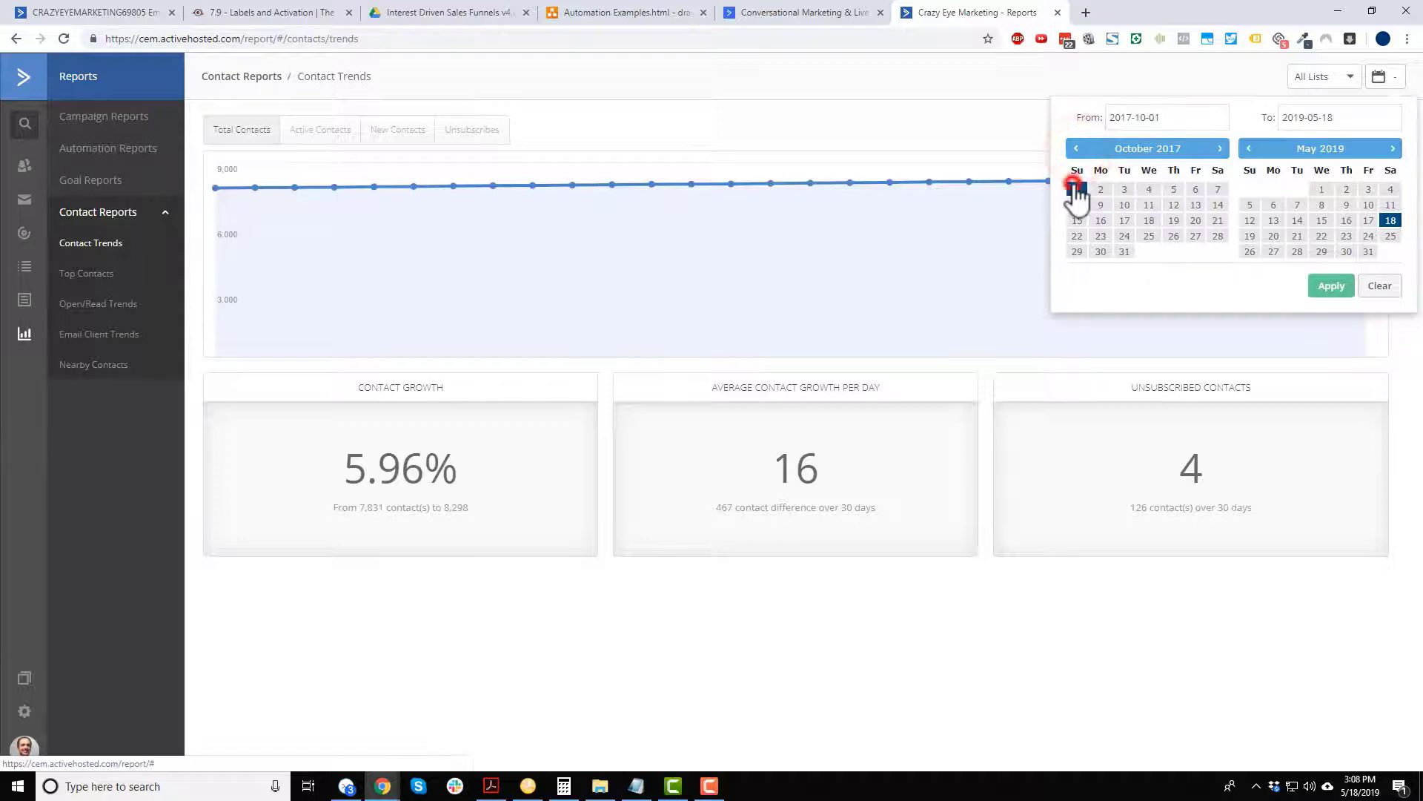
{"action": "left_click", "coordinate": [1332, 287]}
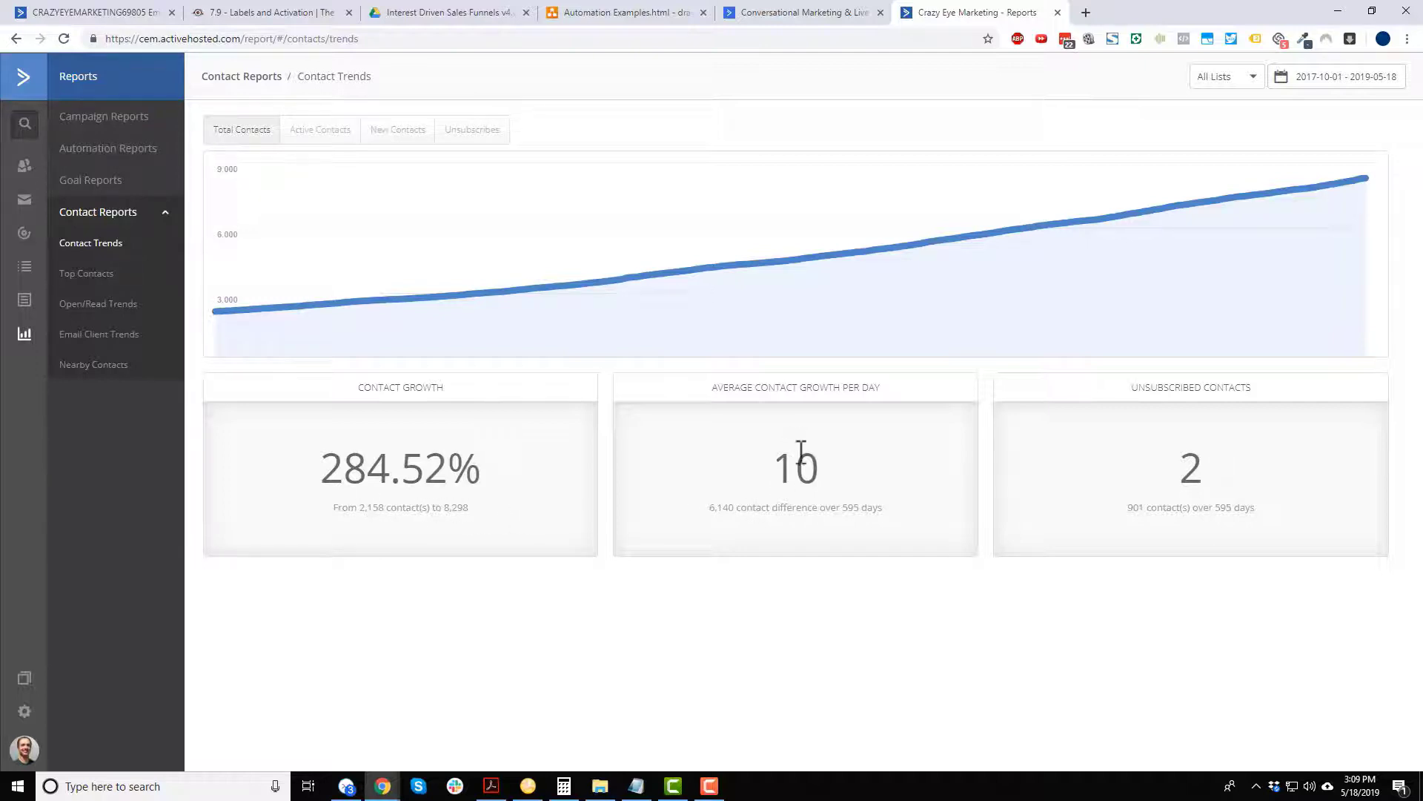
Highlight the average daily growth and unsubscribed figures, then switch the chart to Active Contacts.
{"action": "left_click", "coordinate": [843, 504]}
{"action": "double_click", "coordinate": [780, 470]}
{"action": "left_click", "coordinate": [839, 489]}
{"action": "double_click", "coordinate": [847, 464]}
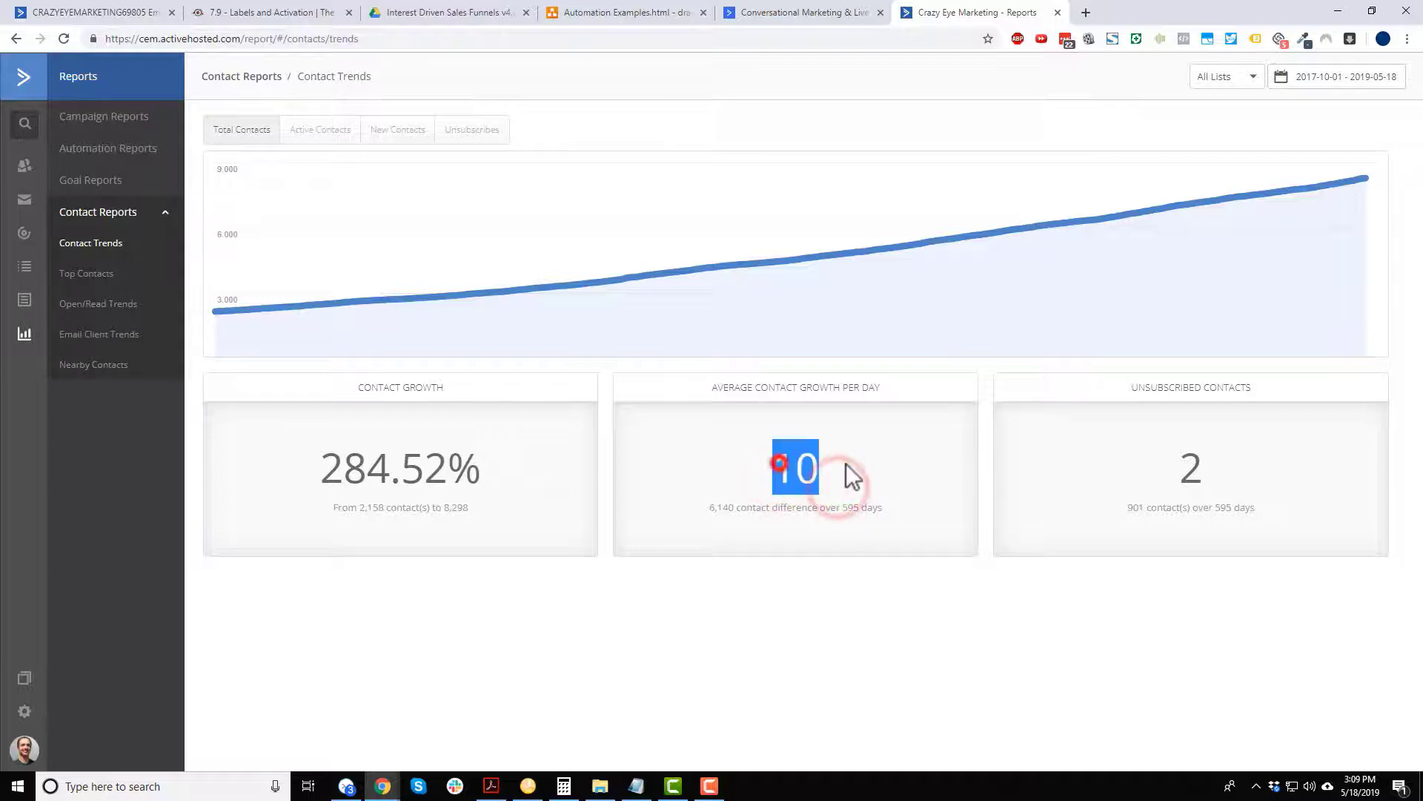
{"action": "left_click", "coordinate": [847, 464]}
{"action": "left_click_drag", "start_coordinate": [1175, 478], "coordinate": [1323, 489]}
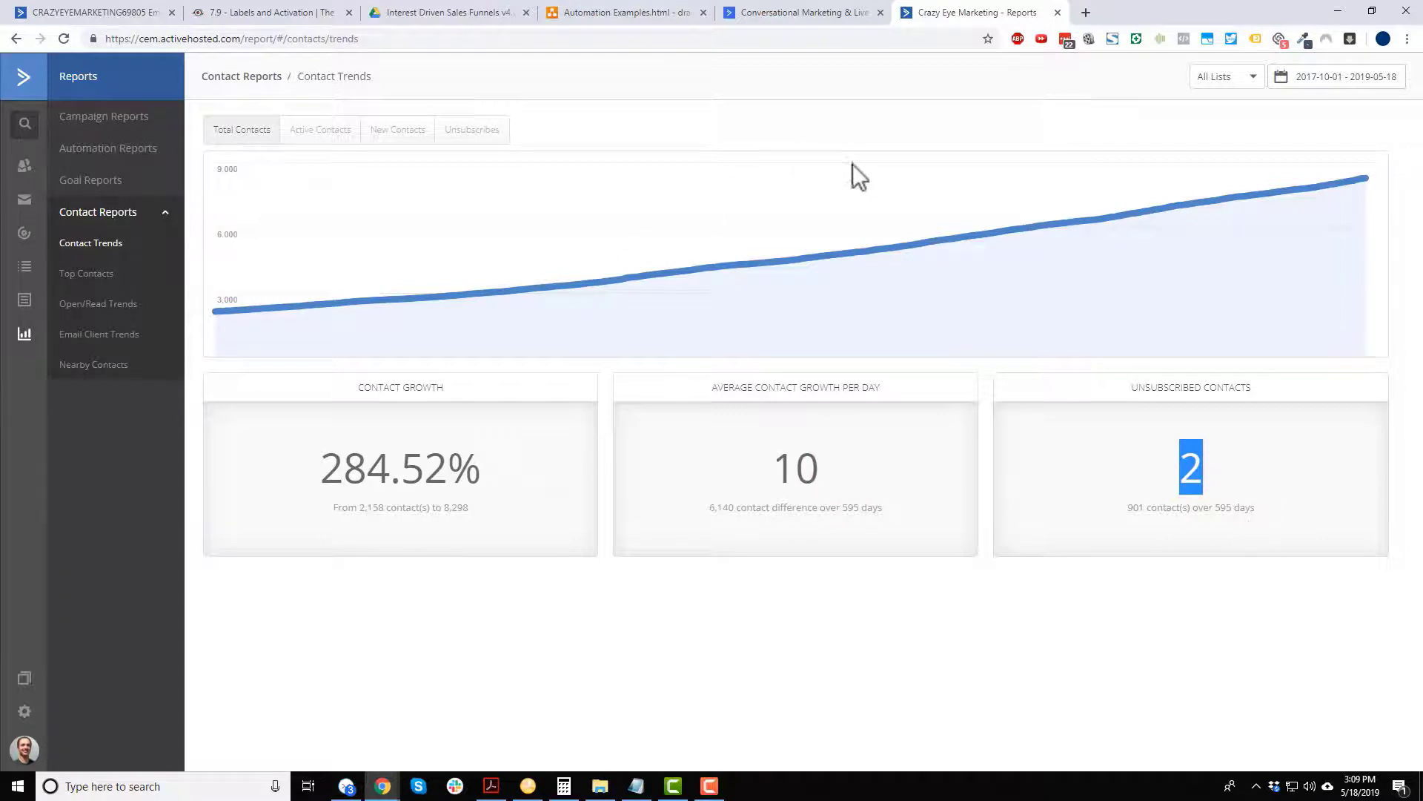
{"action": "left_click", "coordinate": [320, 130]}
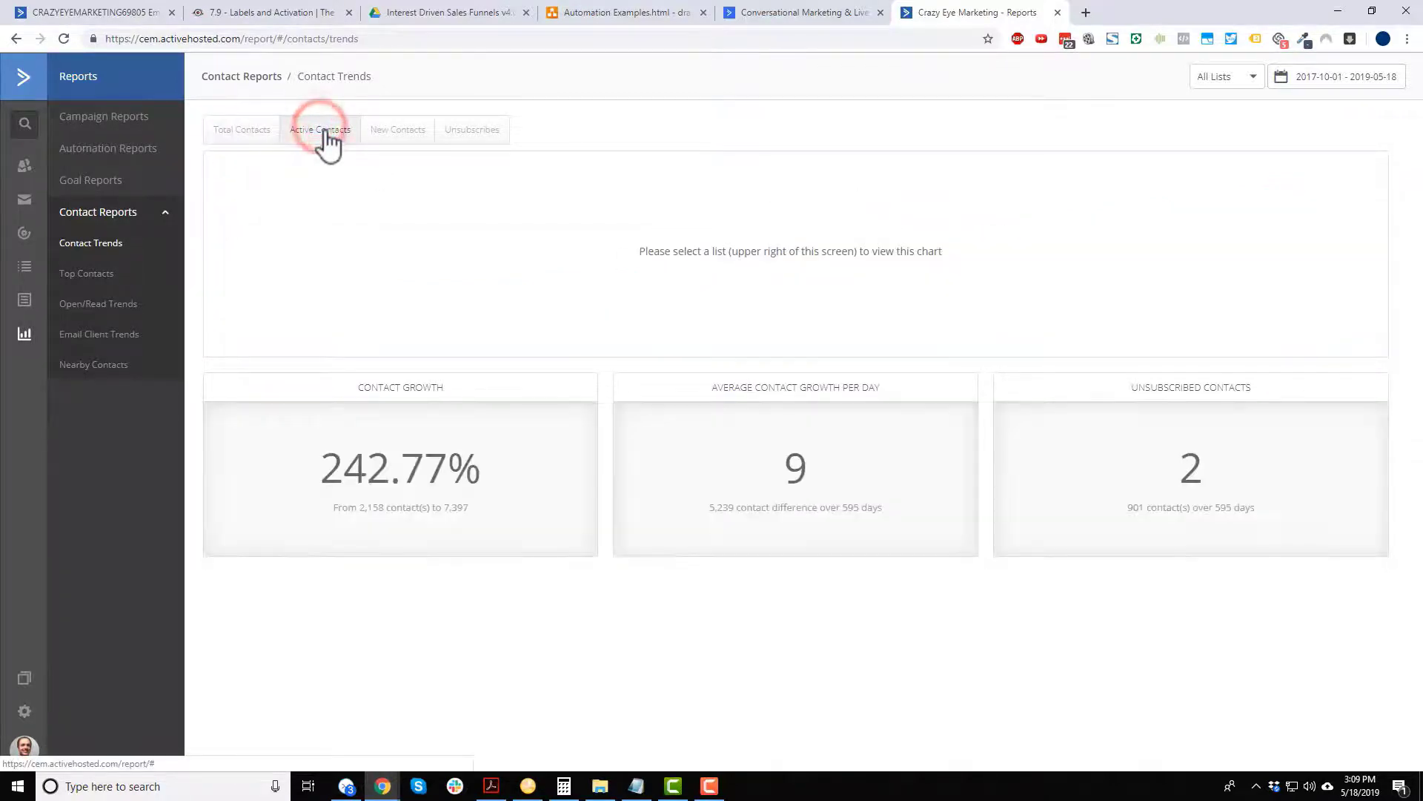
View the New Contacts and Unsubscribes trends, then open the Top Contacts report.
{"action": "left_click", "coordinate": [394, 131]}
{"action": "left_click", "coordinate": [475, 132]}
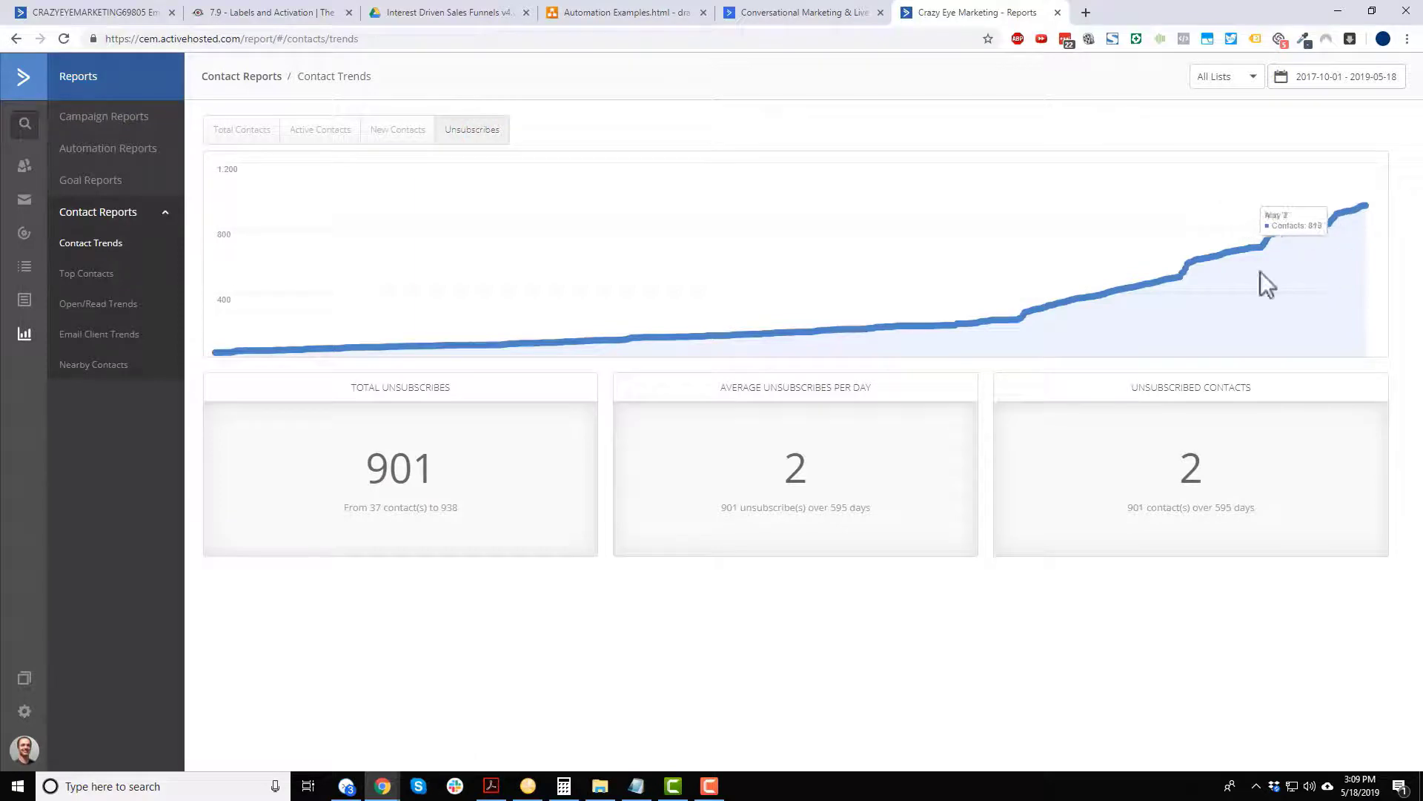
{"action": "left_click", "coordinate": [95, 278]}
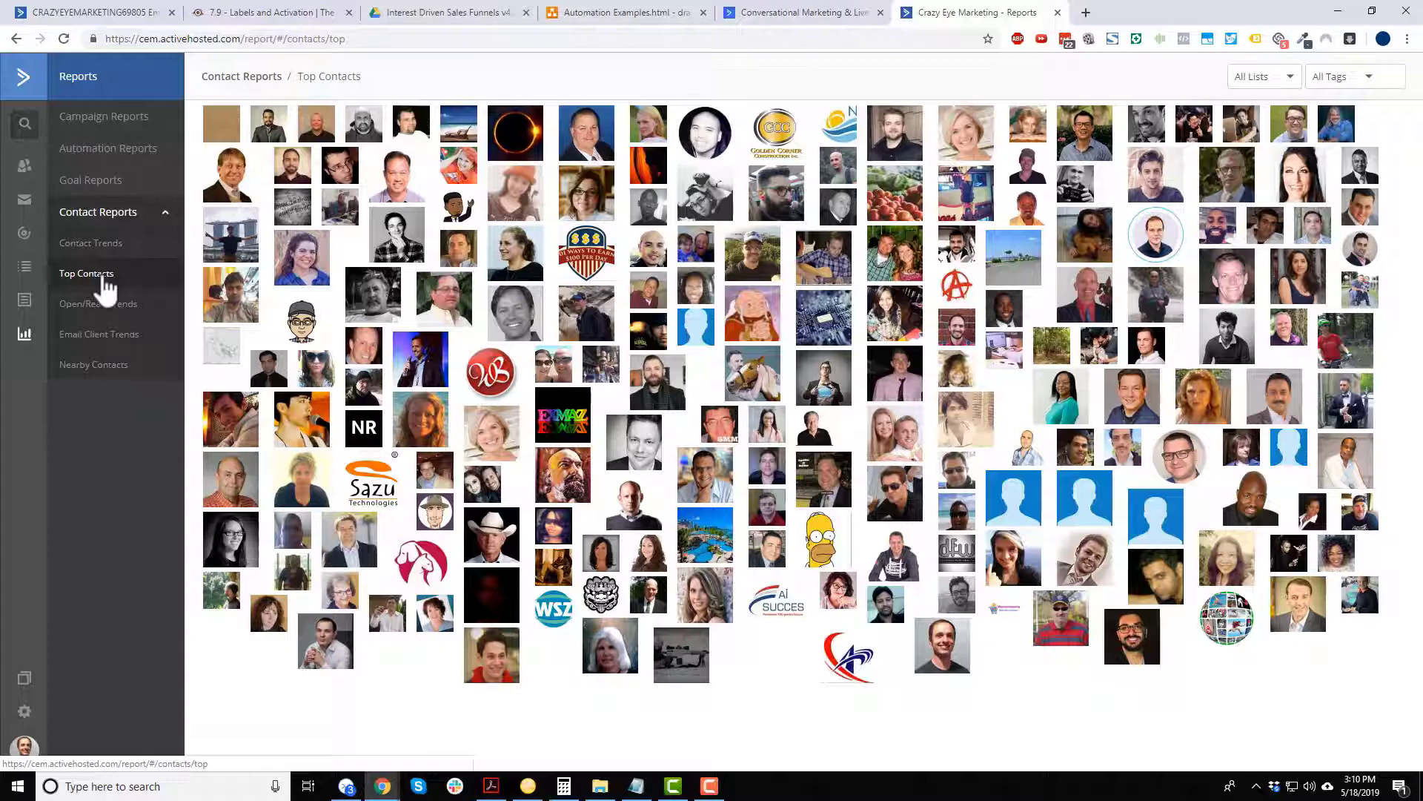
Open the Open/Read Trends report showing opens by week day and by hour.
{"action": "left_click", "coordinate": [121, 307]}
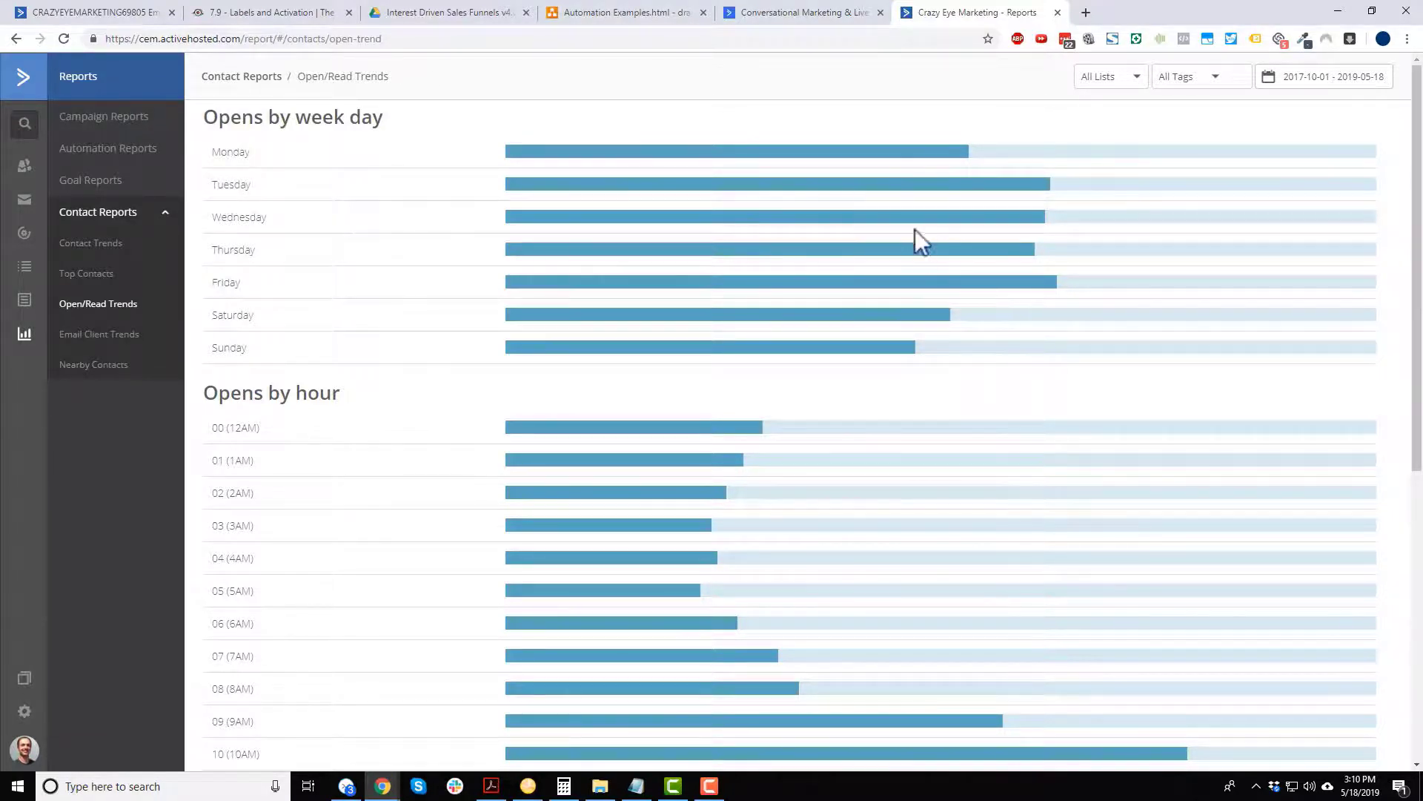
Review the opens-by-hour chart, then open the Email Client Trends report.
{"action": "scroll", "coordinate": [882, 259], "scroll_direction": "down", "scroll_amount": 3}
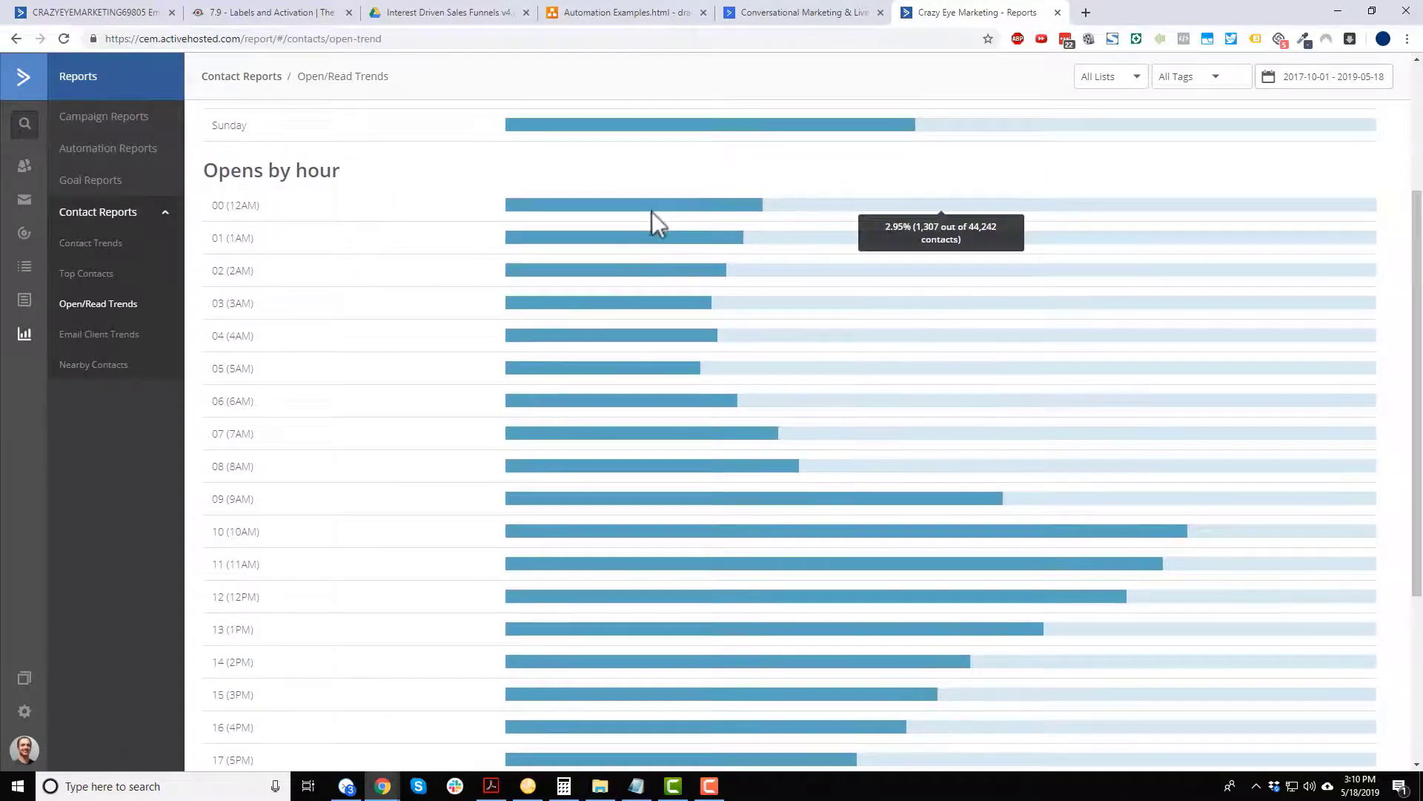
{"action": "scroll", "coordinate": [652, 211], "scroll_direction": "down", "scroll_amount": 1}
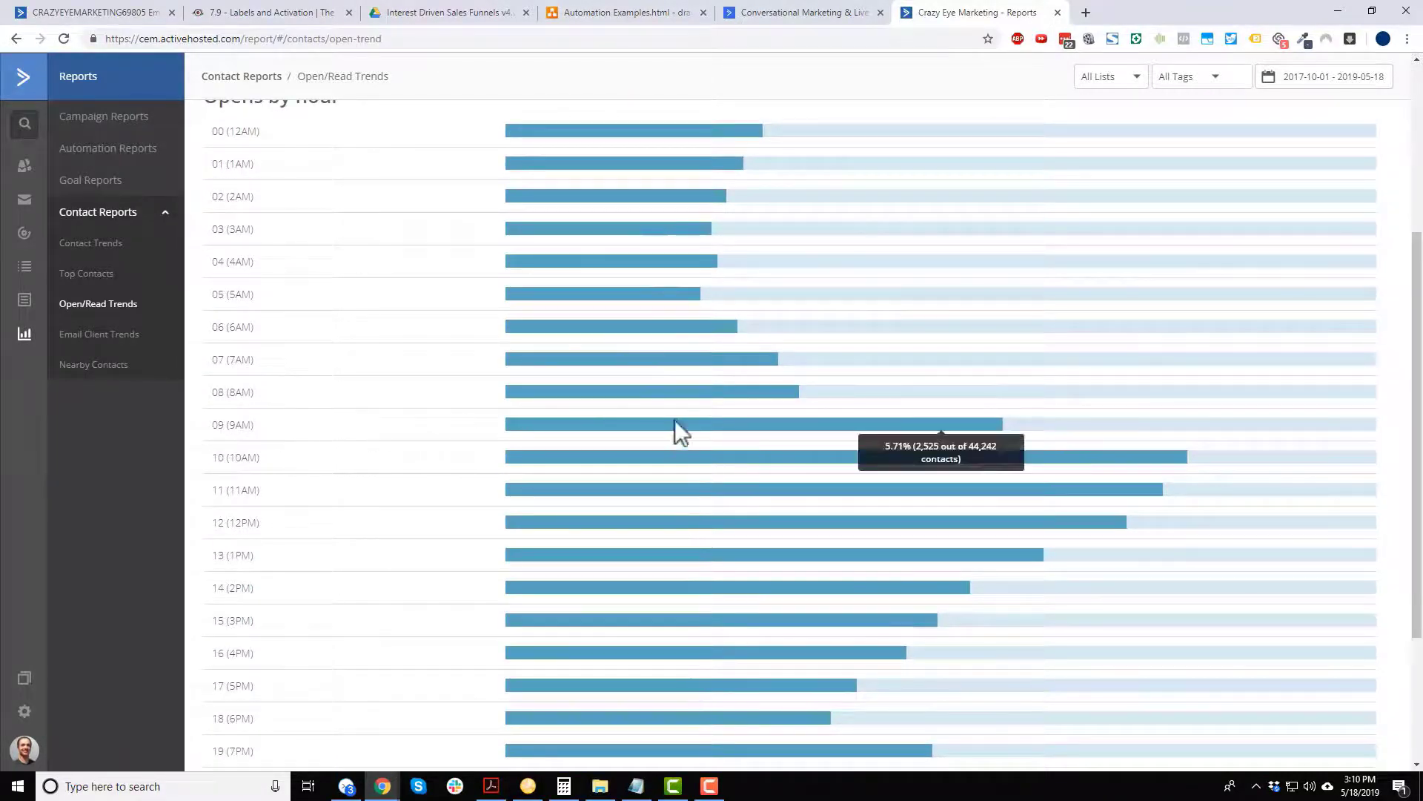
{"action": "scroll", "coordinate": [664, 430], "scroll_direction": "down", "scroll_amount": 1}
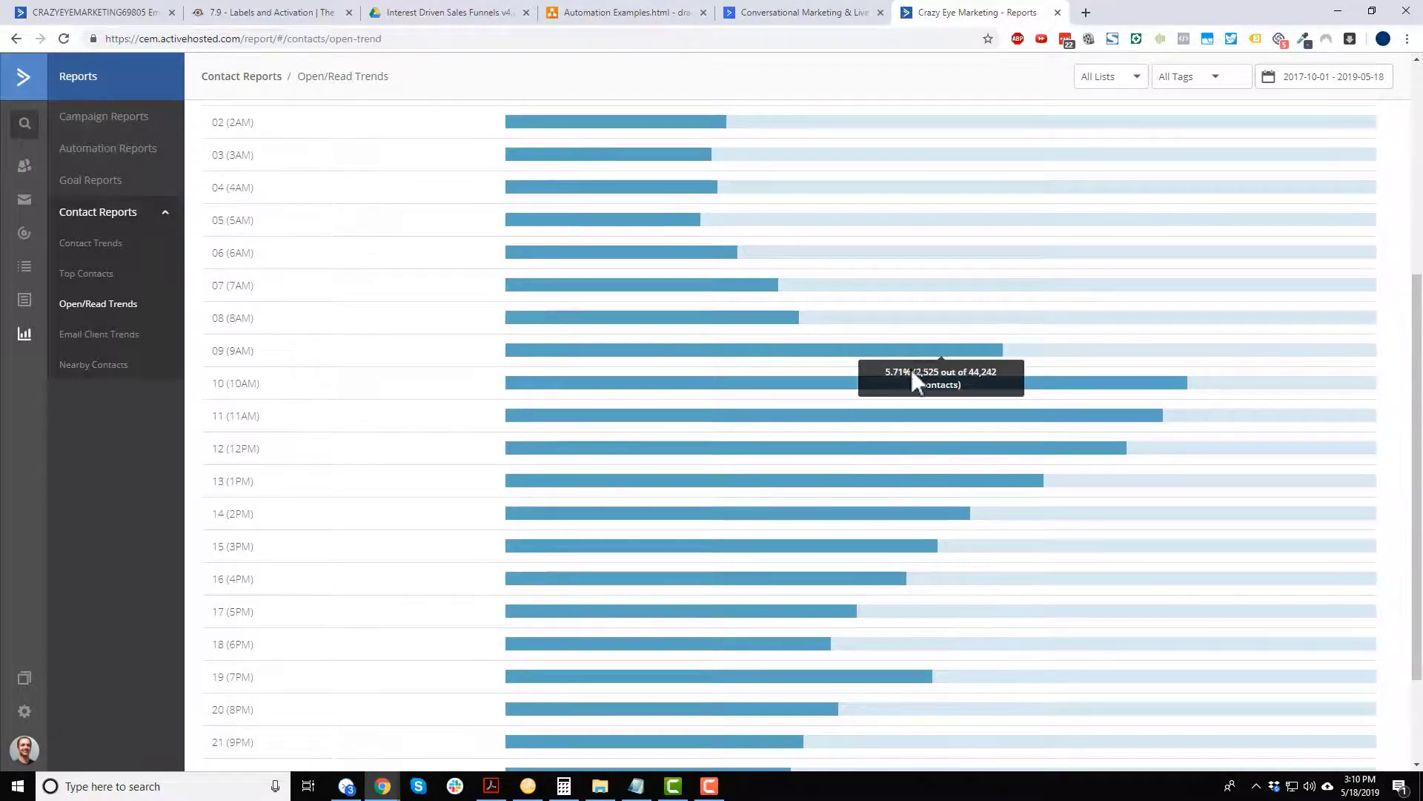
{"action": "scroll", "coordinate": [918, 363], "scroll_direction": "down", "scroll_amount": 1}
{"action": "scroll", "coordinate": [918, 362], "scroll_direction": "down", "scroll_amount": 2}
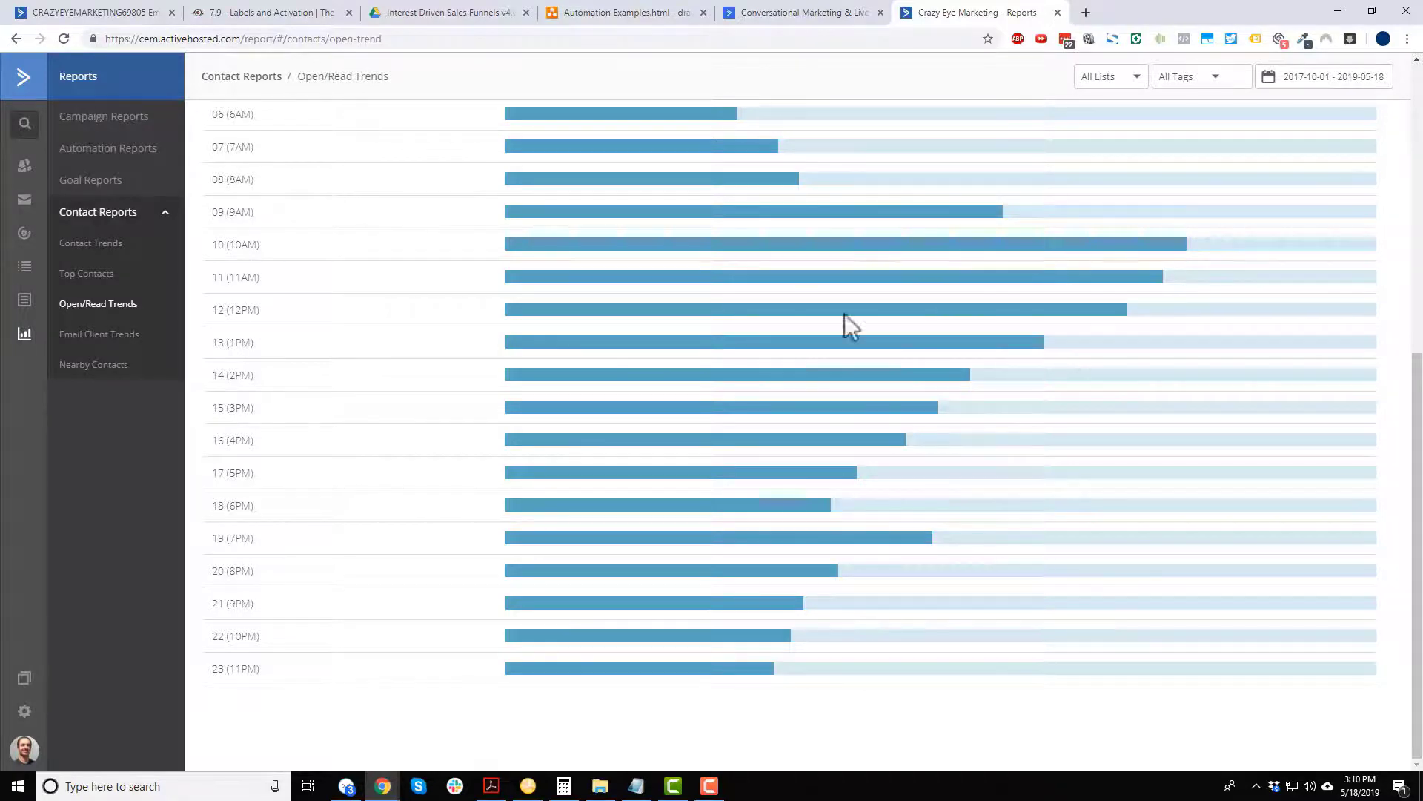
{"action": "scroll", "coordinate": [754, 380], "scroll_direction": "up", "scroll_amount": 2}
{"action": "left_click", "coordinate": [89, 335]}
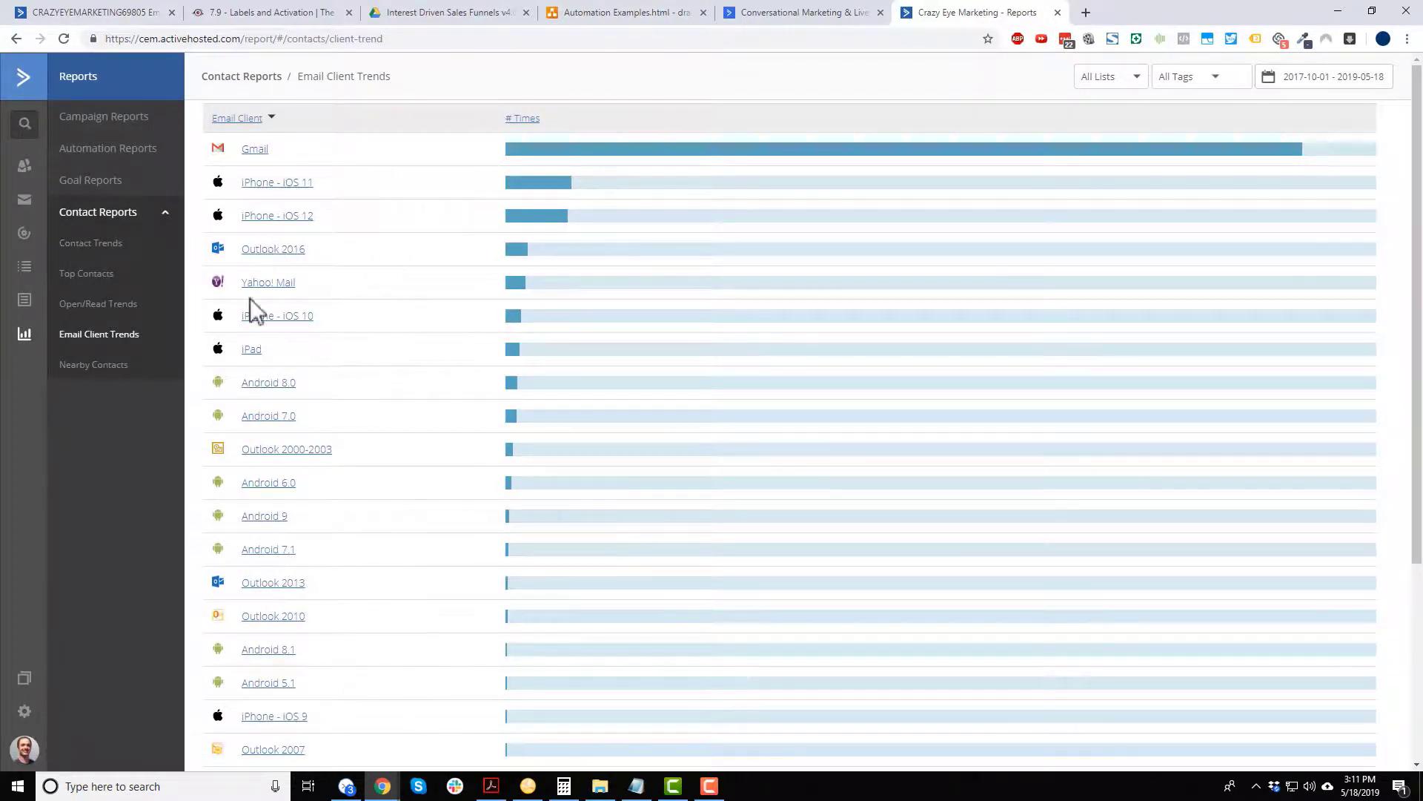
Open Nearby Contacts, listing contacts within 20 miles of Chicago, IL, US, and select the location field.
{"action": "scroll", "coordinate": [476, 419], "scroll_direction": "down", "scroll_amount": 5}
{"action": "scroll", "coordinate": [470, 485], "scroll_direction": "up", "scroll_amount": 5}
{"action": "left_click", "coordinate": [93, 365]}
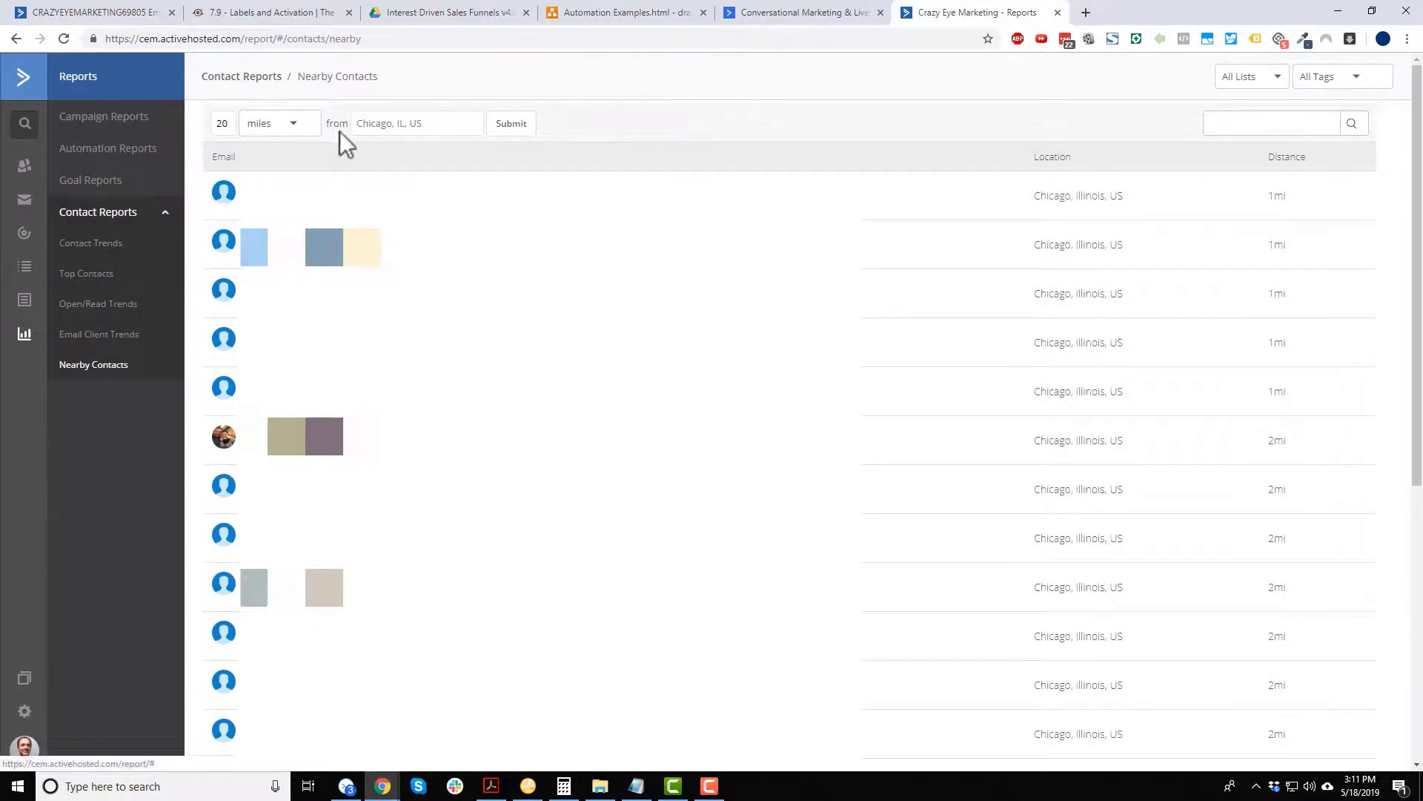
{"action": "left_click", "coordinate": [461, 124]}
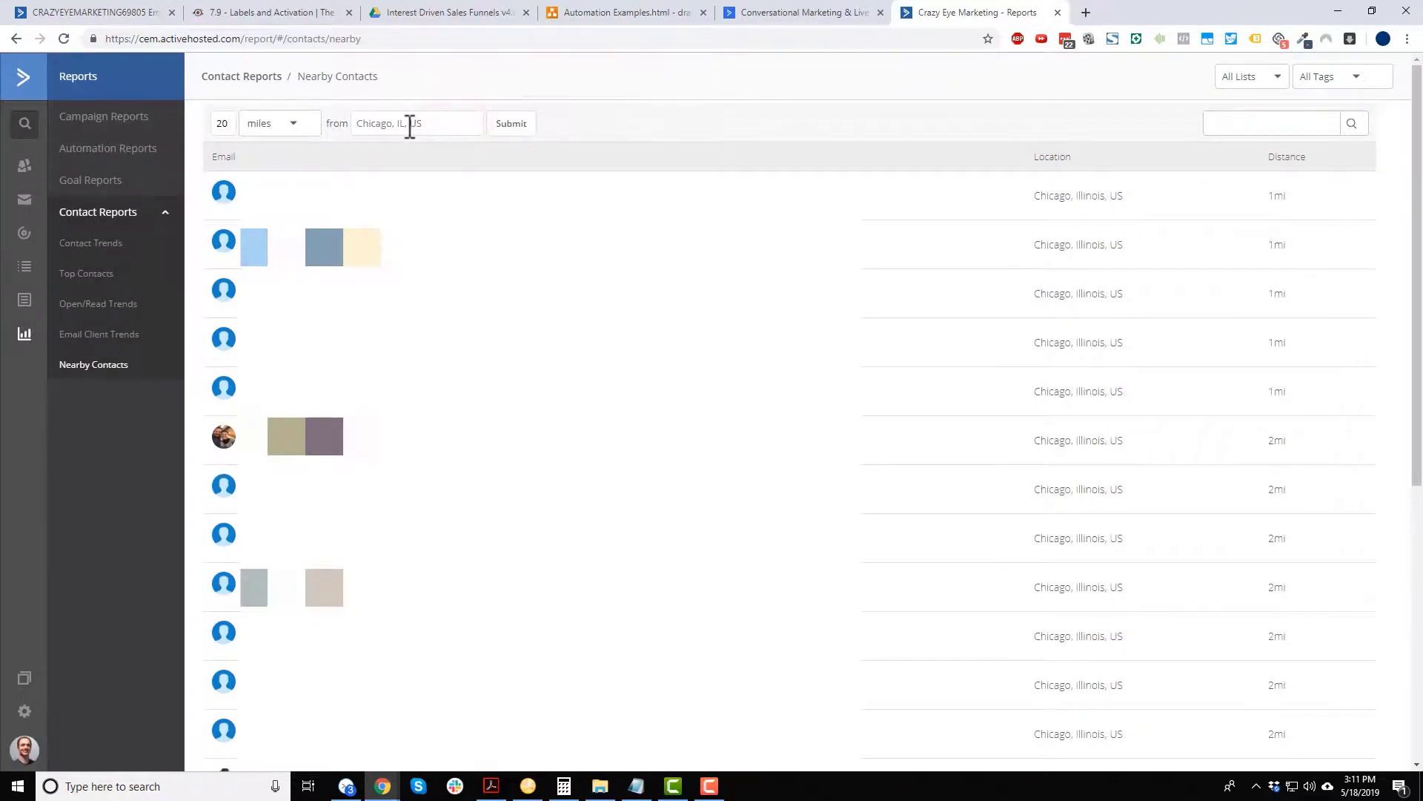